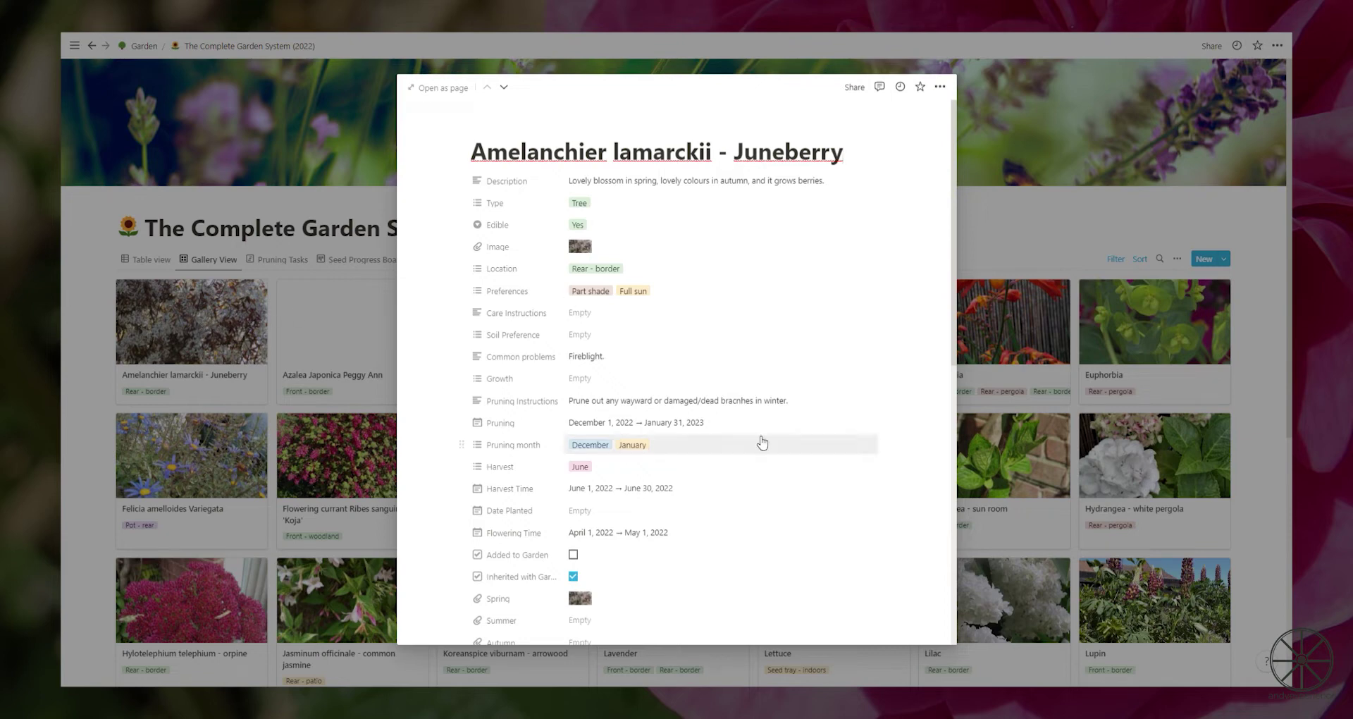
Review the Juneberry plant entry's properties from pruning and harvest details through to its notes, and close the entry
{"action": "scroll", "coordinate": [762, 442], "scroll_direction": "down", "scroll_amount": 1}
{"action": "scroll", "coordinate": [762, 442], "scroll_direction": "down", "scroll_amount": 2}
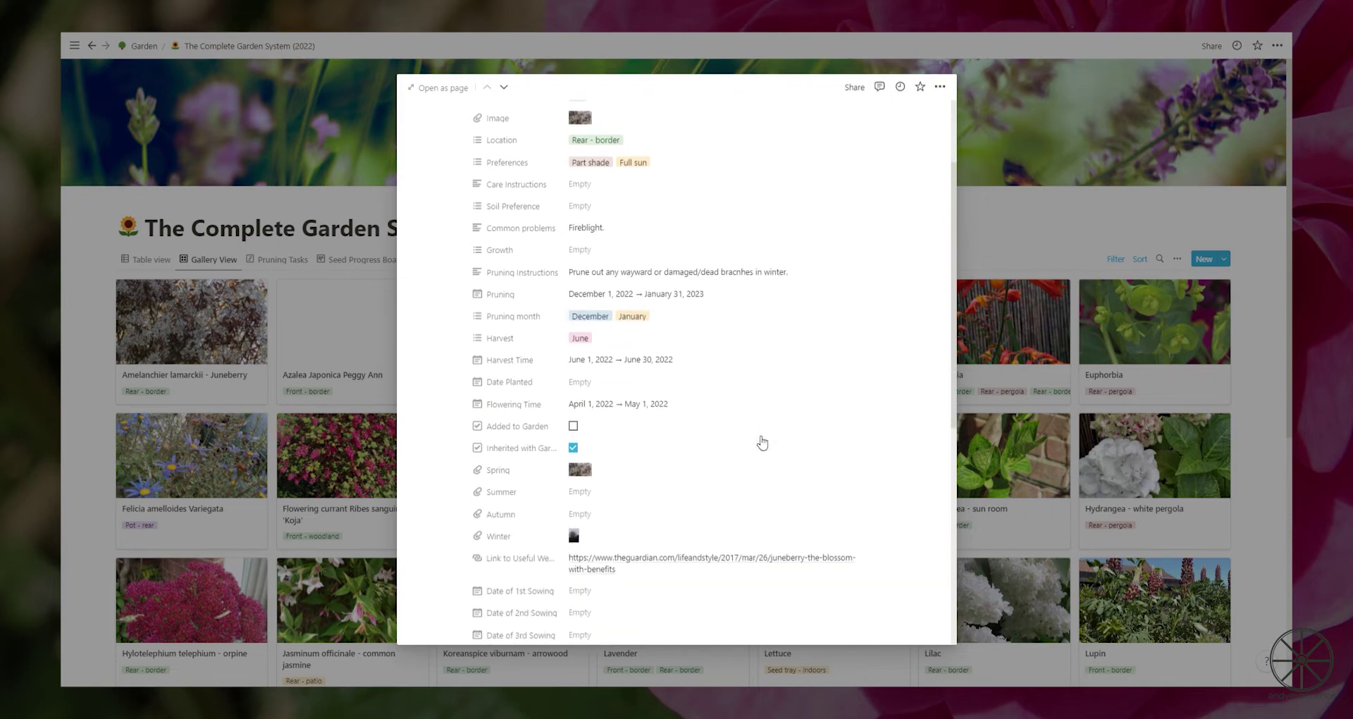
{"action": "scroll", "coordinate": [762, 442], "scroll_direction": "down", "scroll_amount": 4}
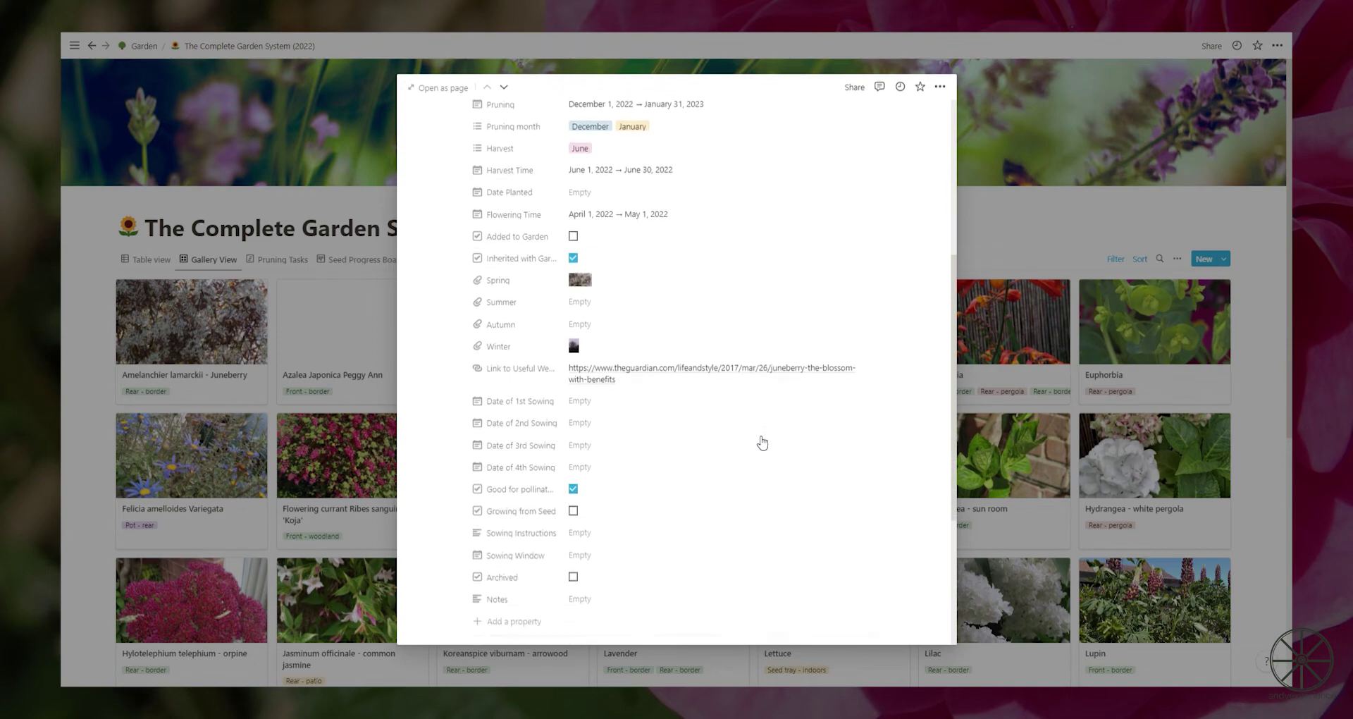
{"action": "key", "text": "Escape"}
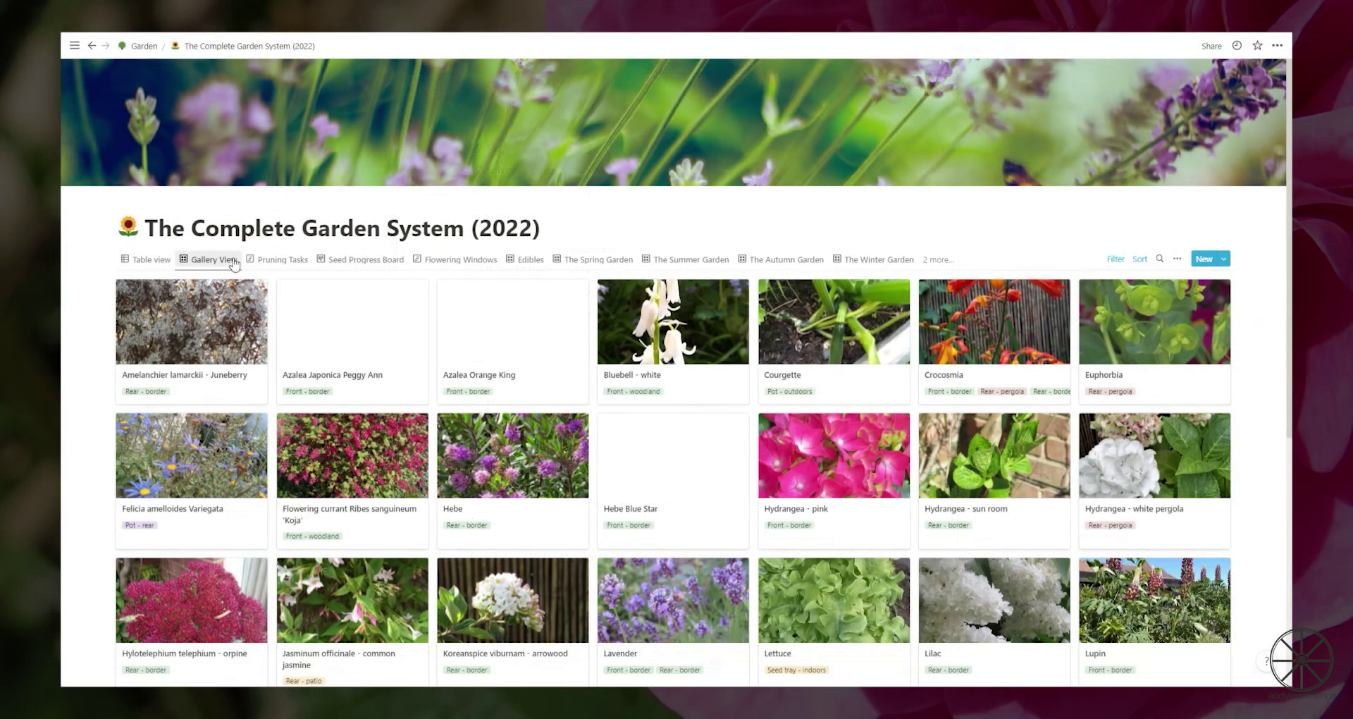
Show the Pruning Tasks timeline, inspect the Wisteria entry's pruning details, and close the entry
{"action": "left_click", "coordinate": [275, 261]}
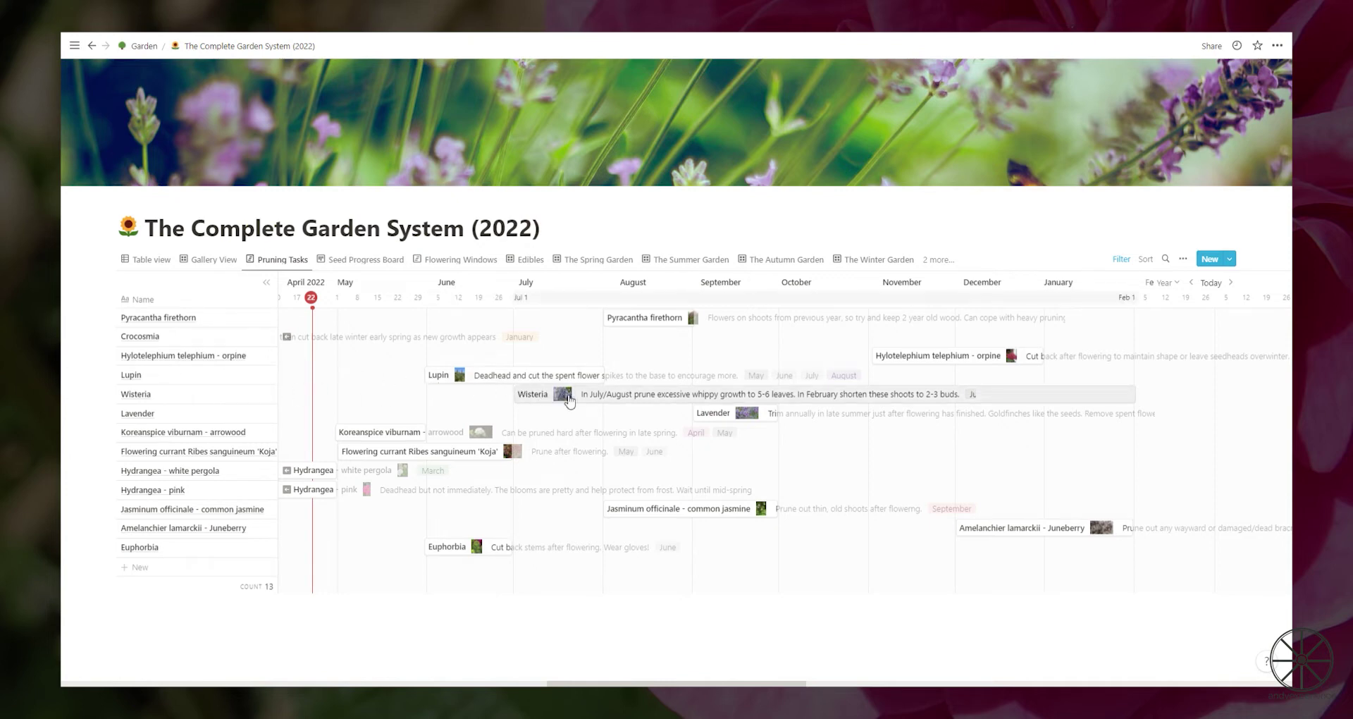
{"action": "left_click", "coordinate": [571, 399]}
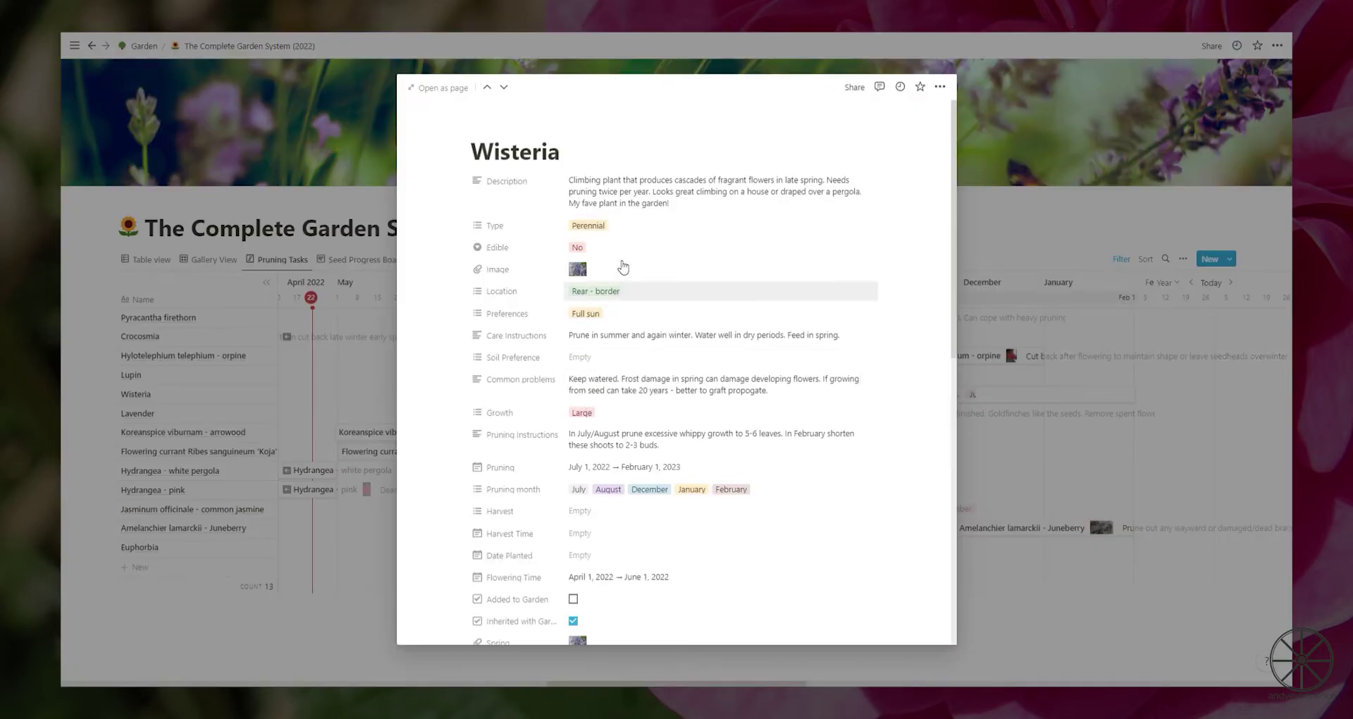
{"action": "left_click", "coordinate": [372, 267]}
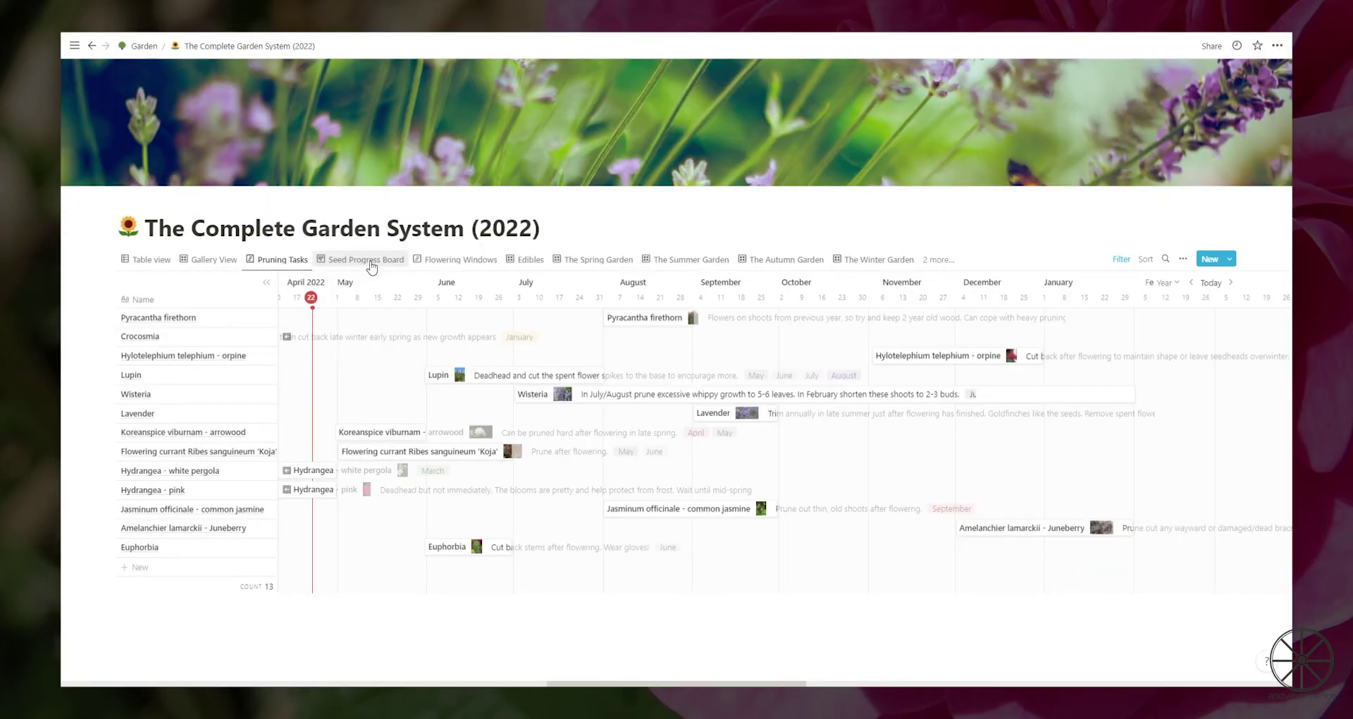
Examine the Seed Progress Board to see which seed-grown plants are in each growing location
{"action": "left_click", "coordinate": [372, 264]}
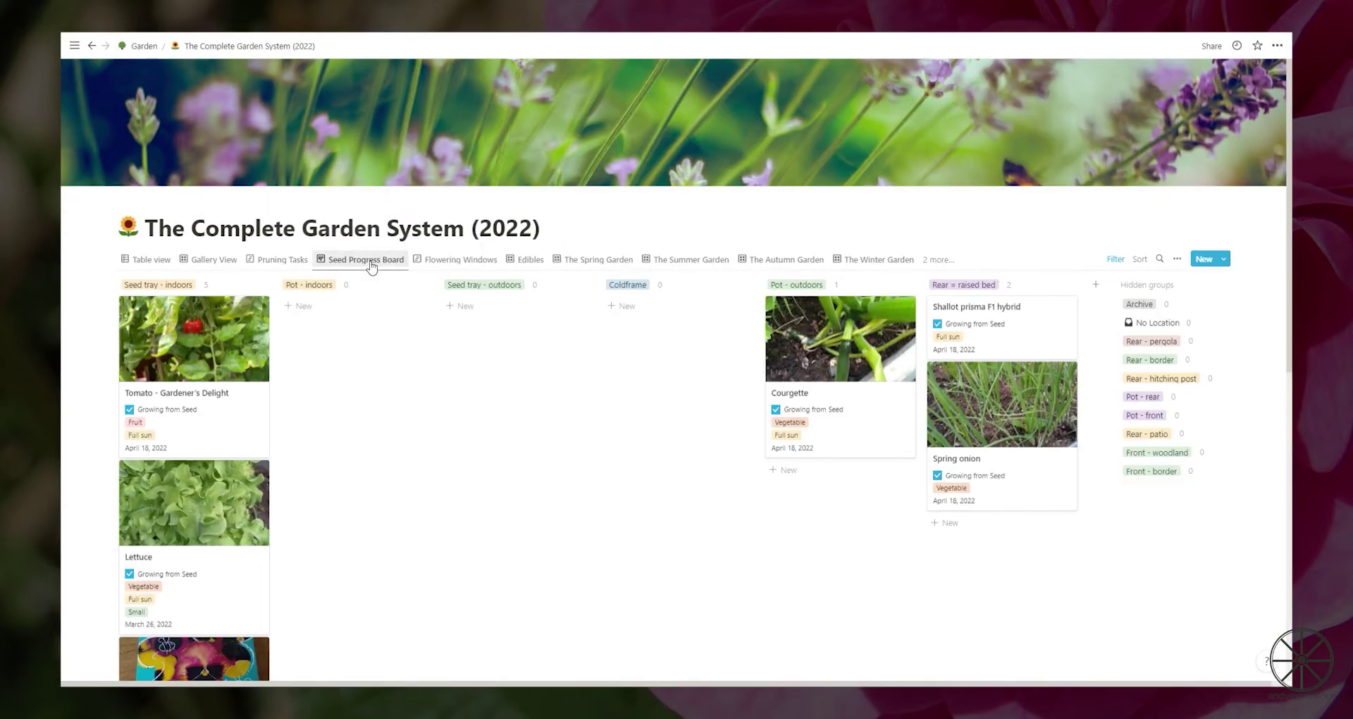
{"action": "scroll", "coordinate": [324, 591], "scroll_direction": "down", "scroll_amount": 2}
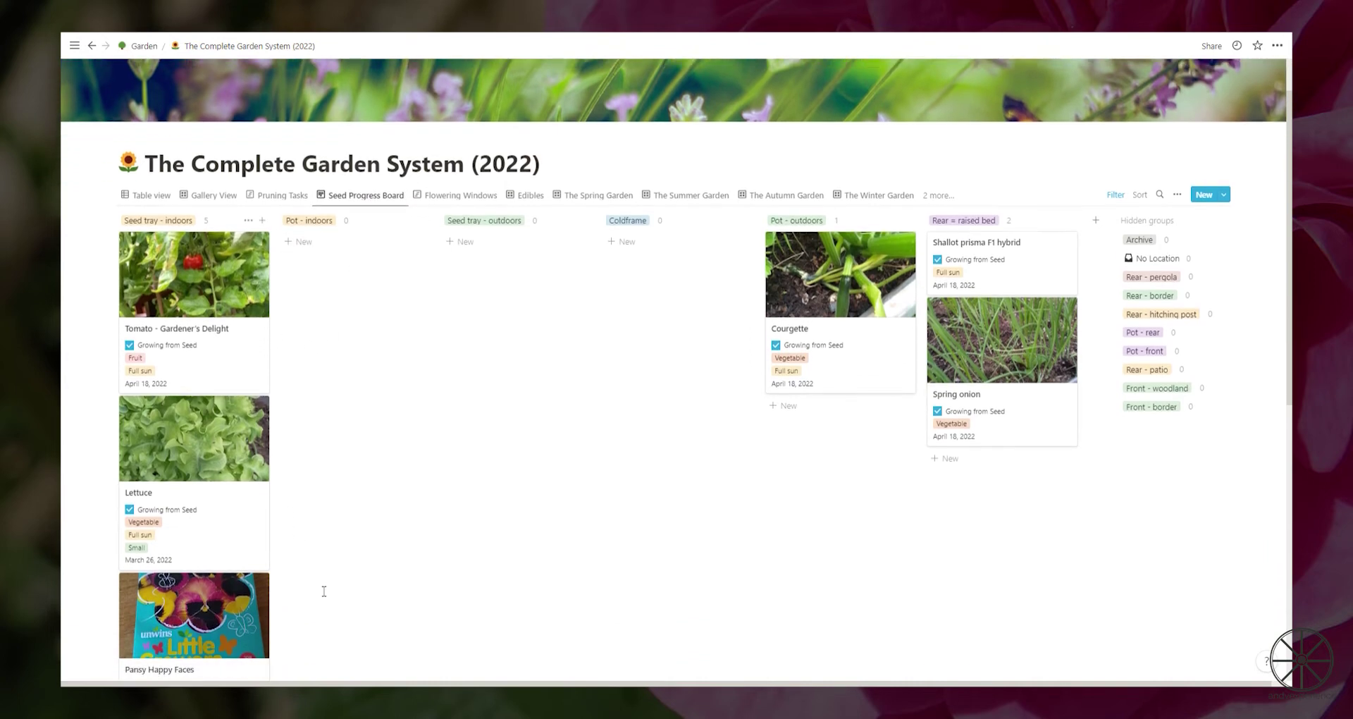
{"action": "scroll", "coordinate": [324, 591], "scroll_direction": "down", "scroll_amount": 5}
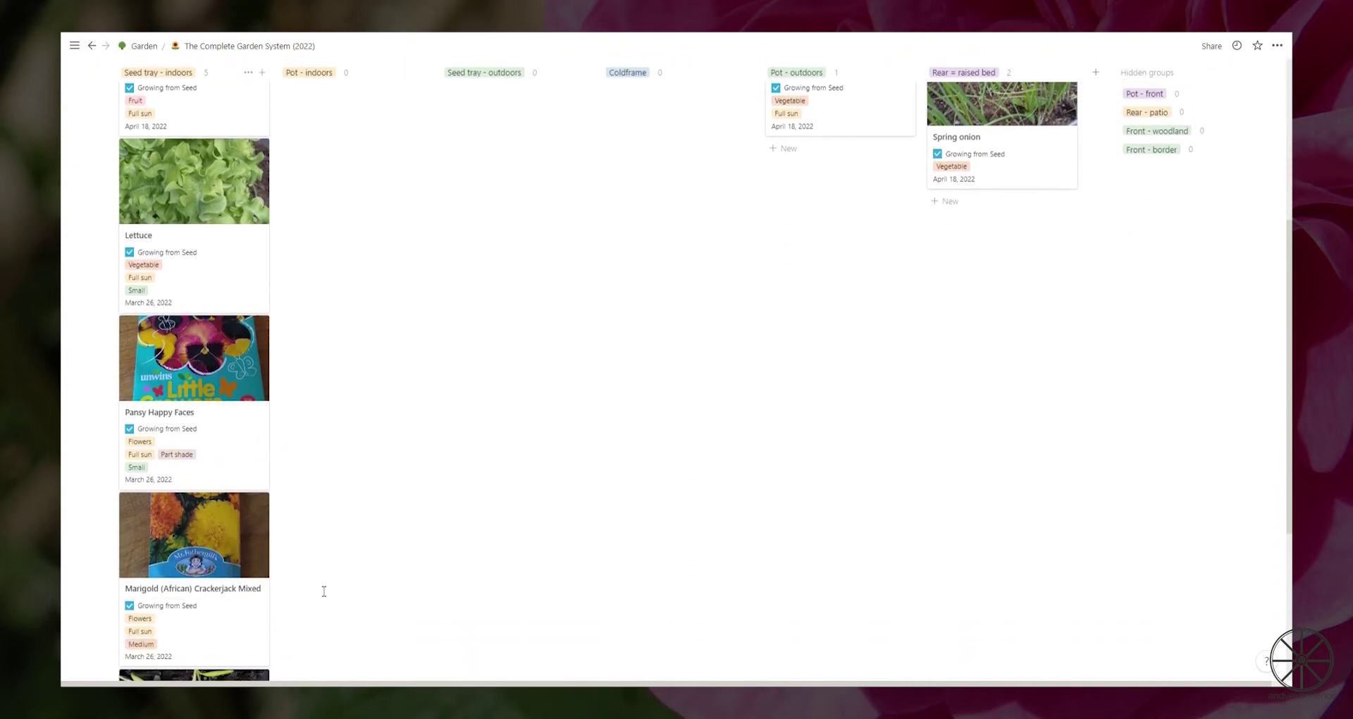
{"action": "scroll", "coordinate": [324, 591], "scroll_direction": "down", "scroll_amount": 1}
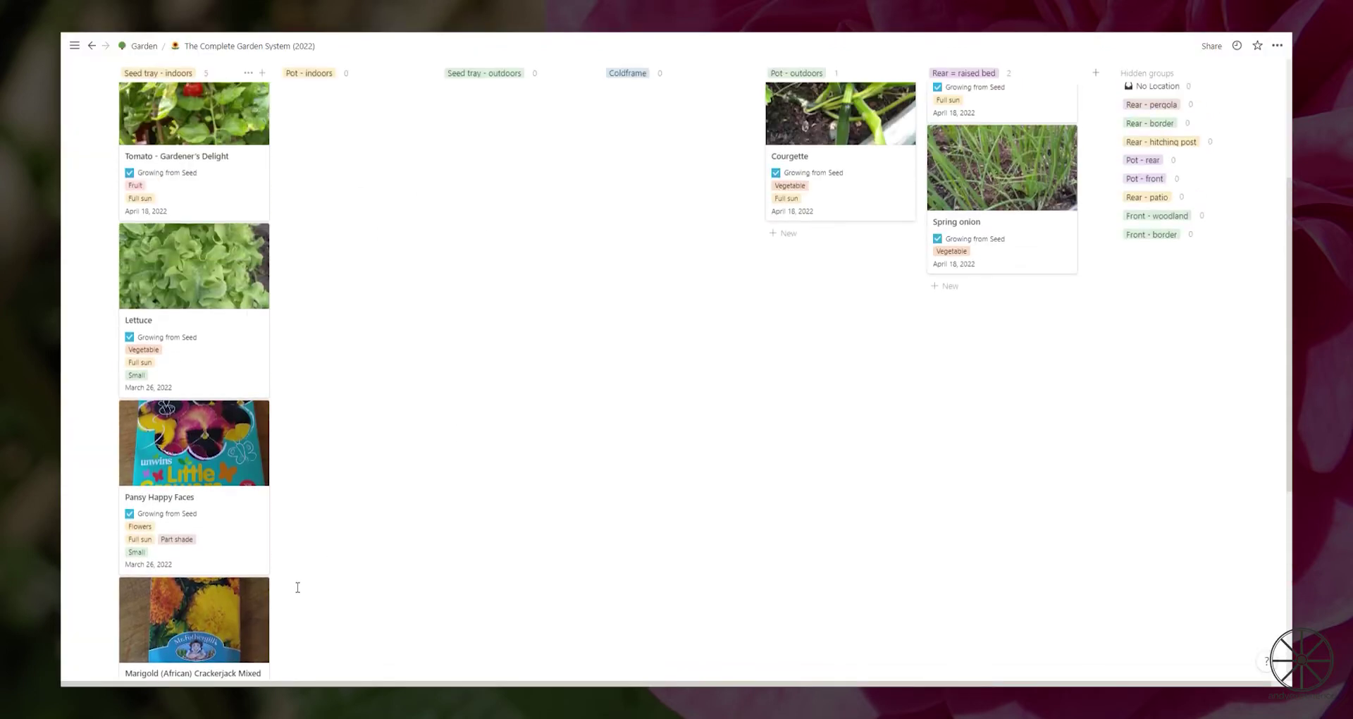
{"action": "scroll", "coordinate": [297, 588], "scroll_direction": "up", "scroll_amount": 5}
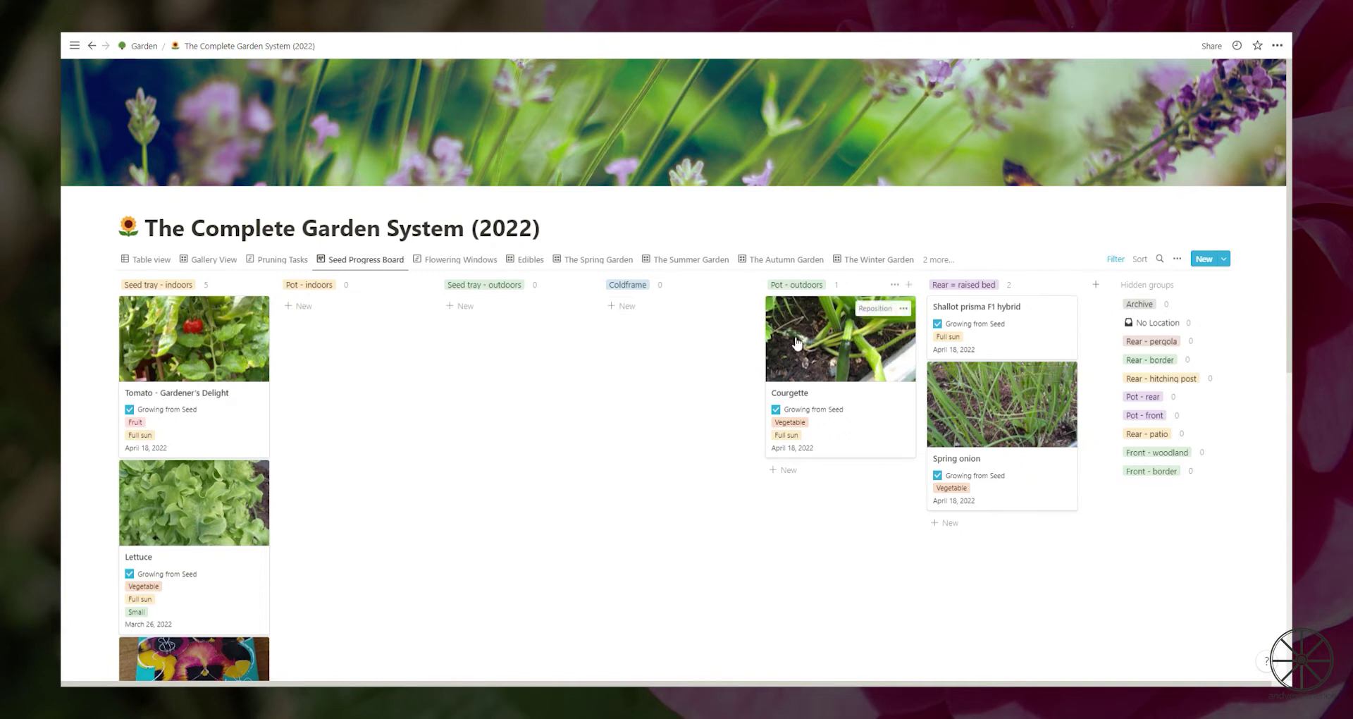
{"action": "scroll", "coordinate": [801, 343], "scroll_direction": "down", "scroll_amount": 2}
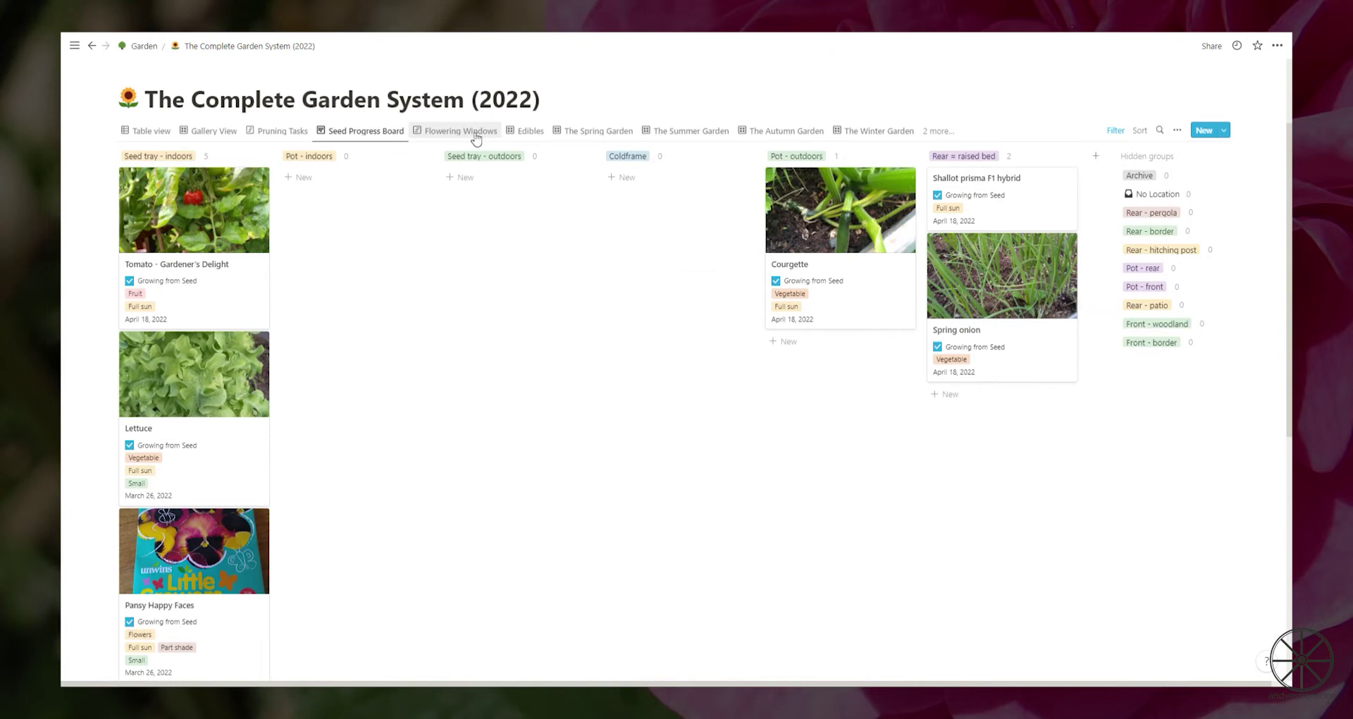
Examine the Flowering Windows timeline to compare when each plant blooms across the year
{"action": "left_click", "coordinate": [475, 132]}
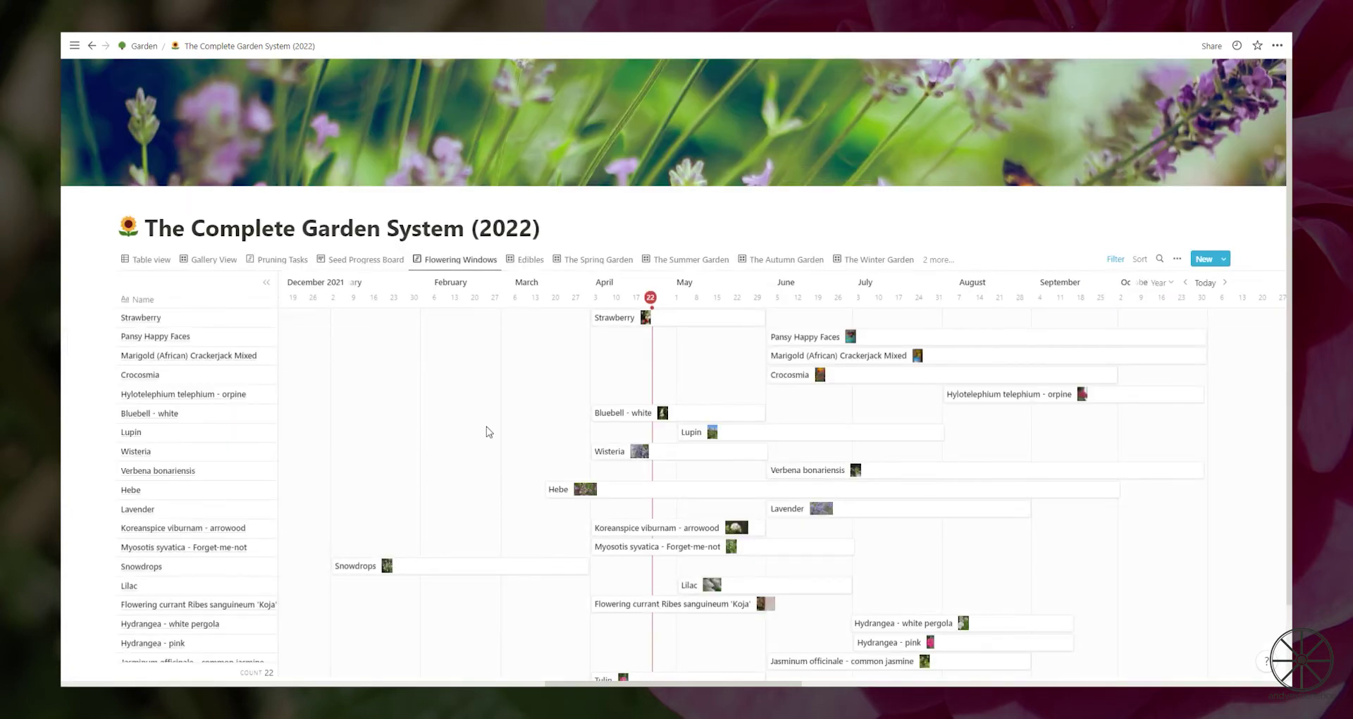
{"action": "scroll", "coordinate": [546, 377], "scroll_direction": "down", "scroll_amount": 1}
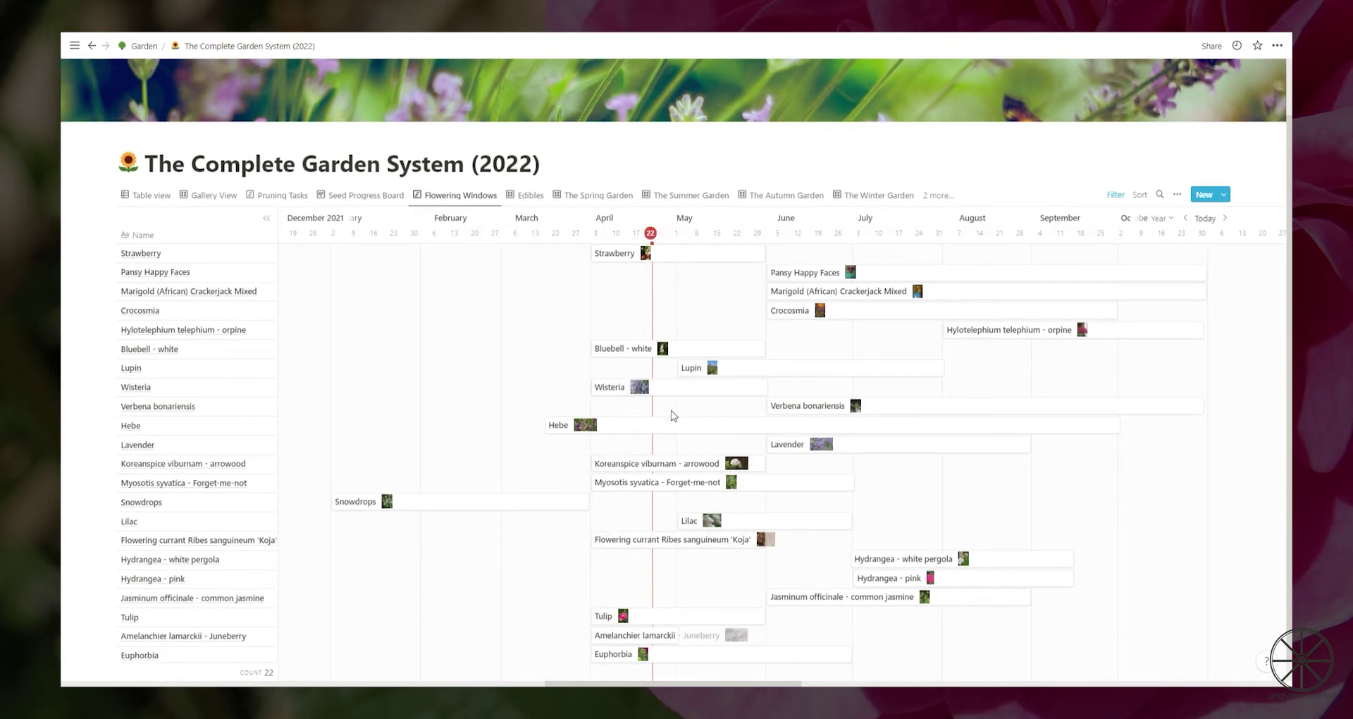
{"action": "scroll", "coordinate": [575, 553], "scroll_direction": "down", "scroll_amount": 1}
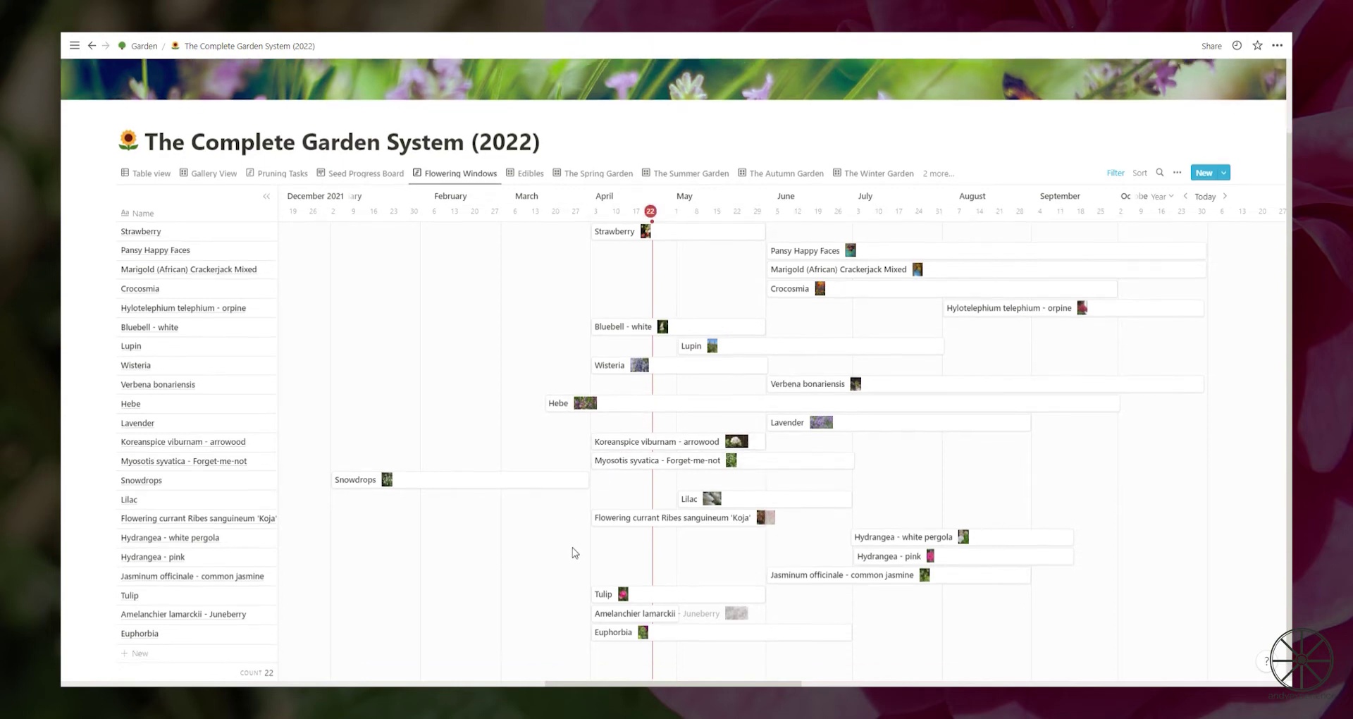
{"action": "scroll", "coordinate": [576, 553], "scroll_direction": "up", "scroll_amount": 3}
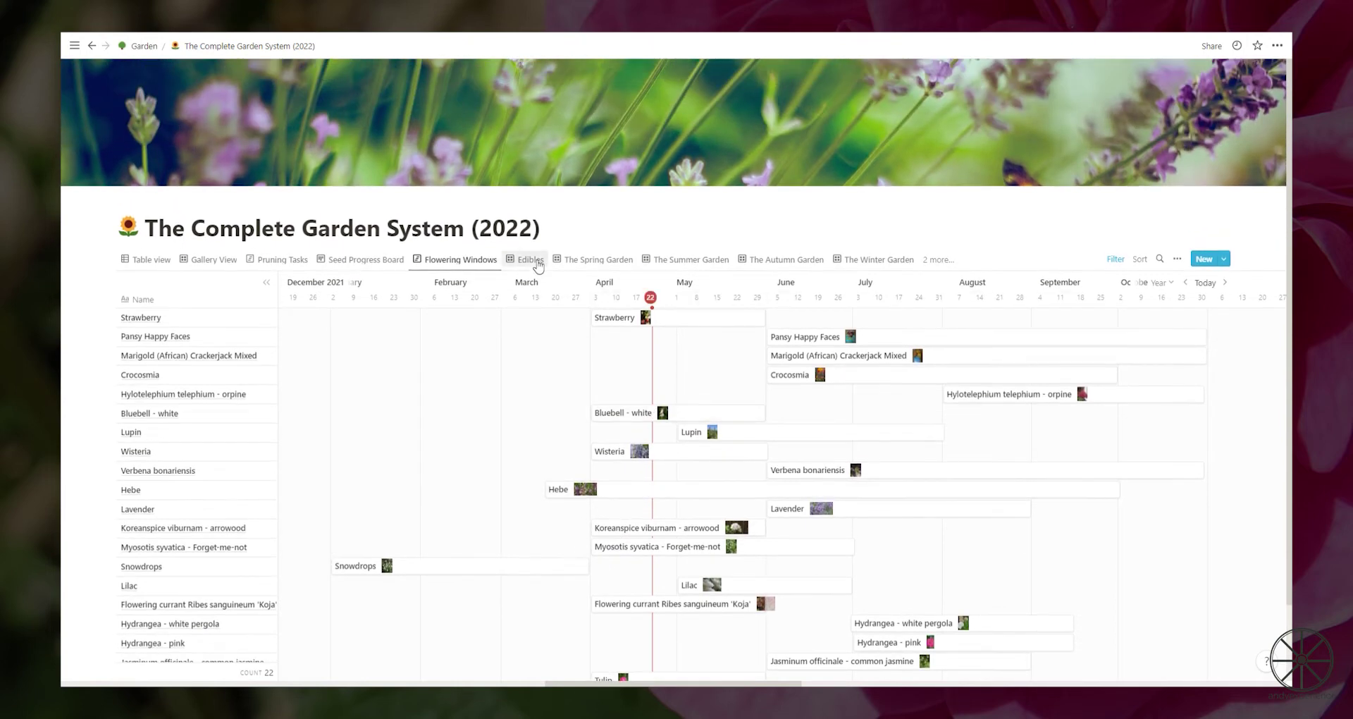
Browse the Edibles gallery and the spring, summer, autumn and winter garden galleries
{"action": "left_click", "coordinate": [530, 260]}
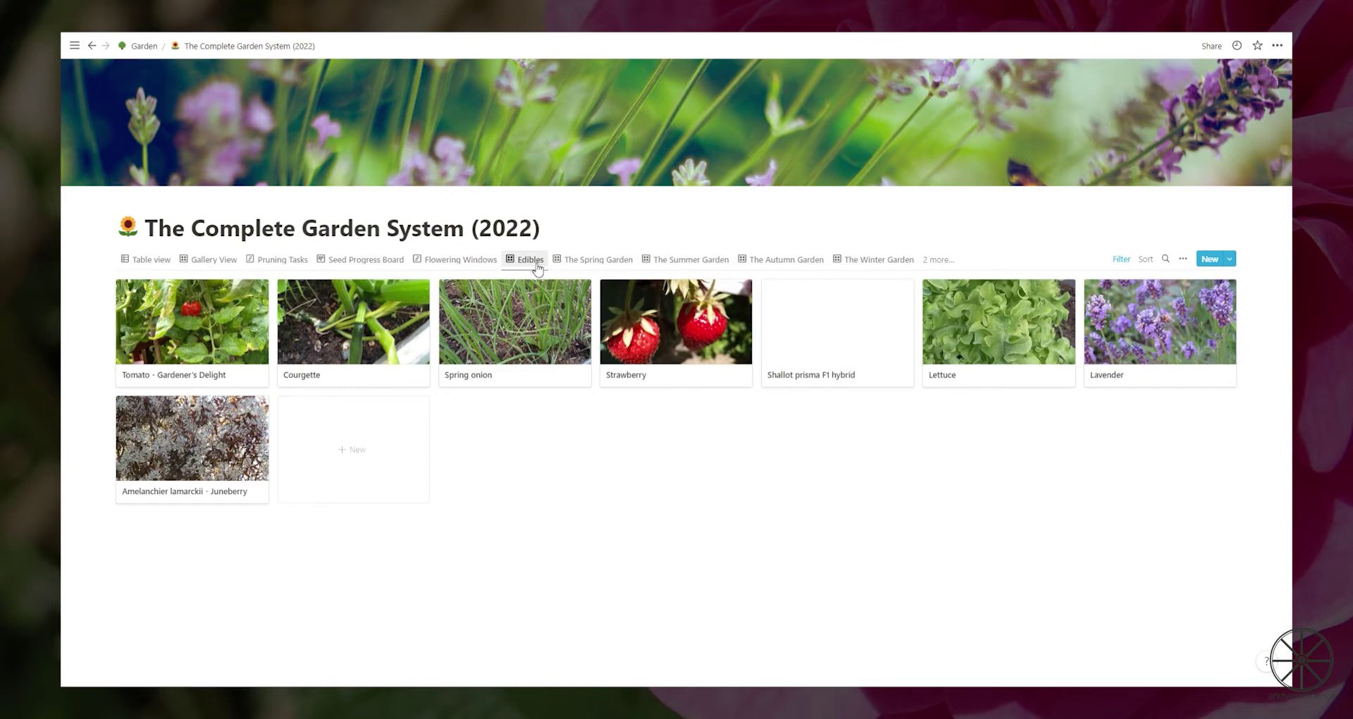
{"action": "left_click", "coordinate": [592, 260]}
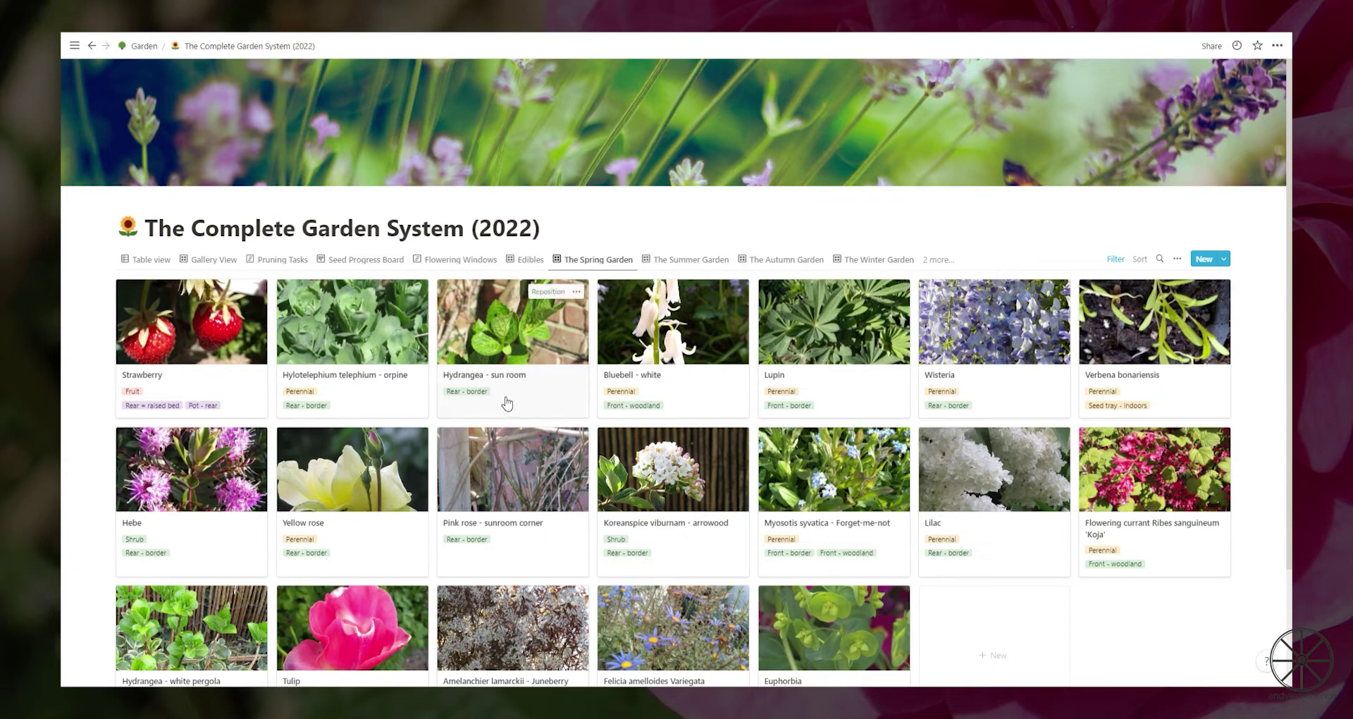
{"action": "left_click", "coordinate": [710, 262]}
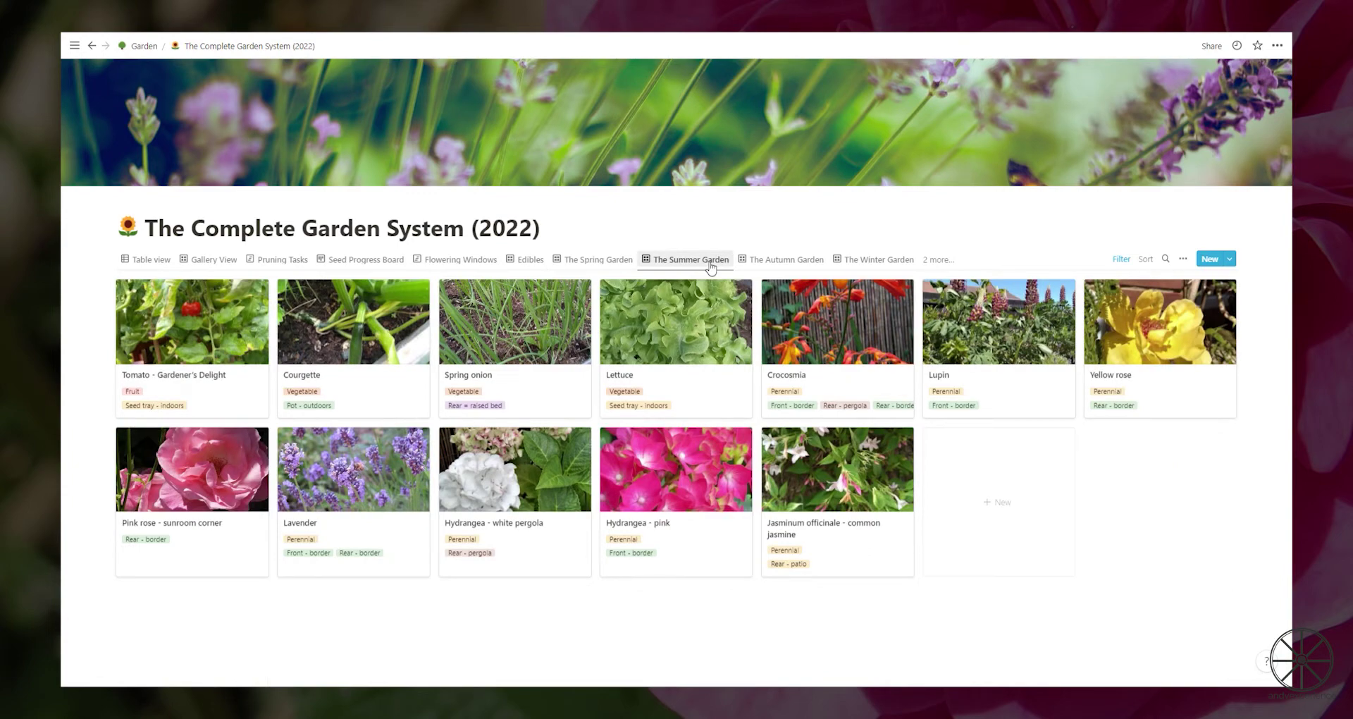
{"action": "left_click", "coordinate": [765, 261]}
{"action": "left_click", "coordinate": [870, 260]}
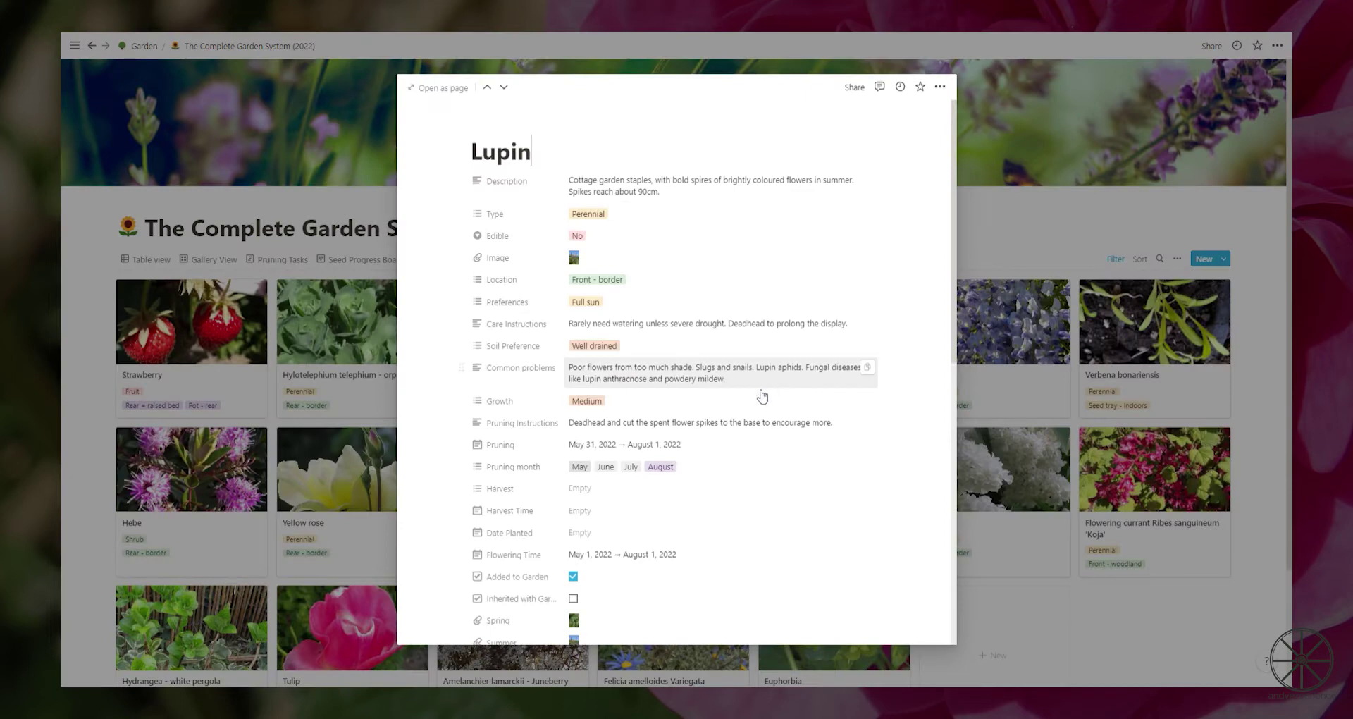
Inspect the spring and summer photos stored in the Lupin entry, and close the entry
{"action": "scroll", "coordinate": [634, 466], "scroll_direction": "down", "scroll_amount": 2}
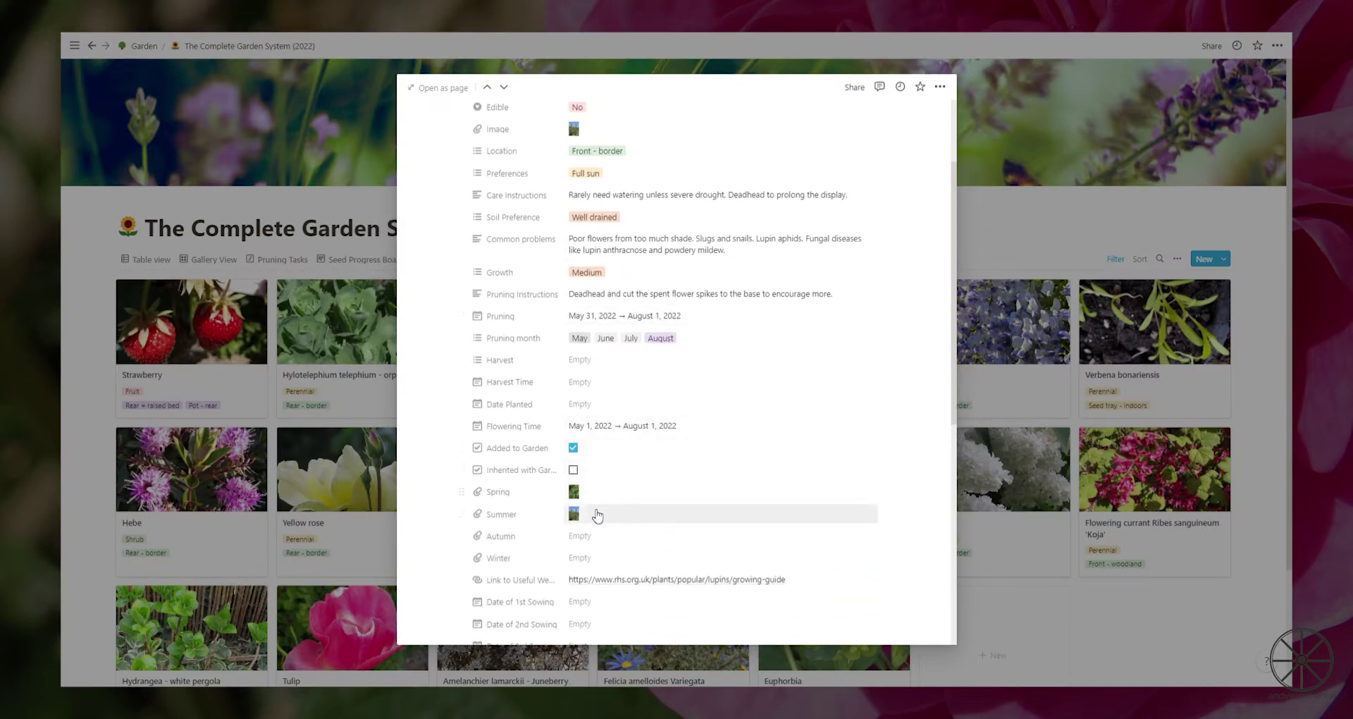
{"action": "left_click", "coordinate": [596, 517]}
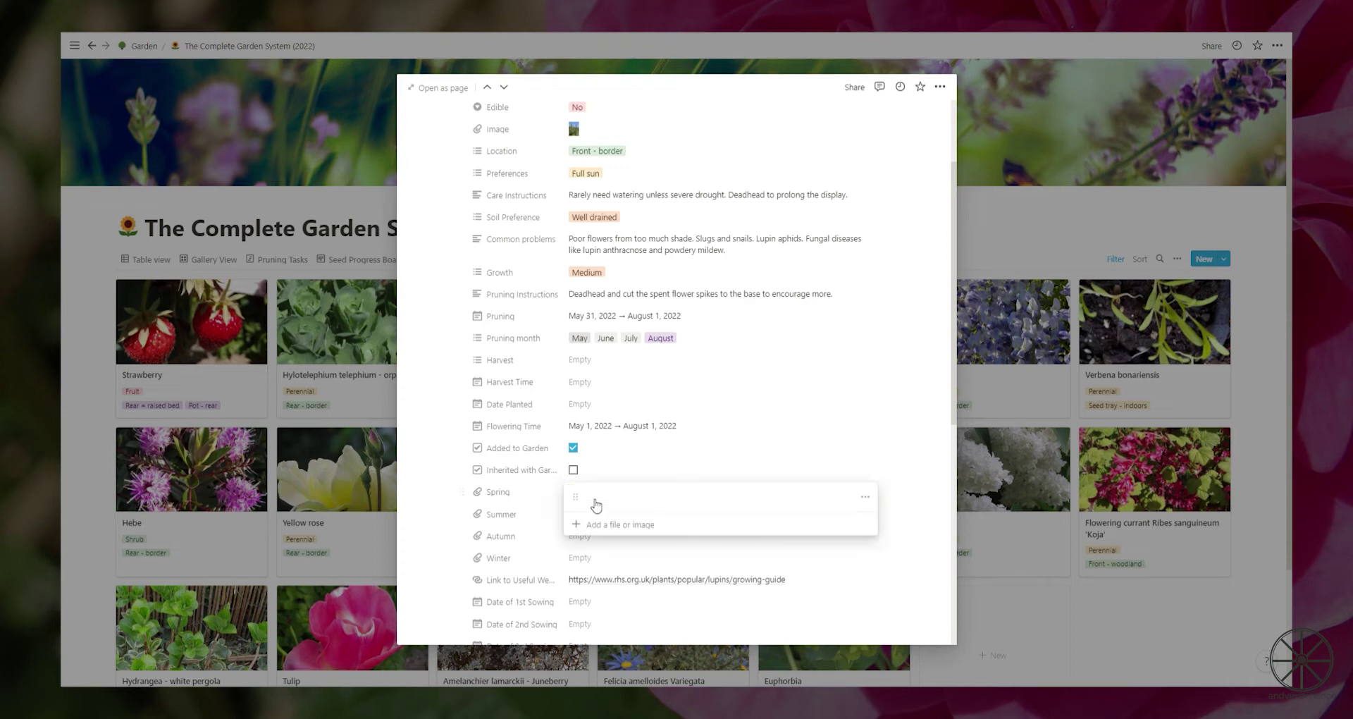
{"action": "left_click", "coordinate": [558, 524]}
{"action": "left_click", "coordinate": [564, 520]}
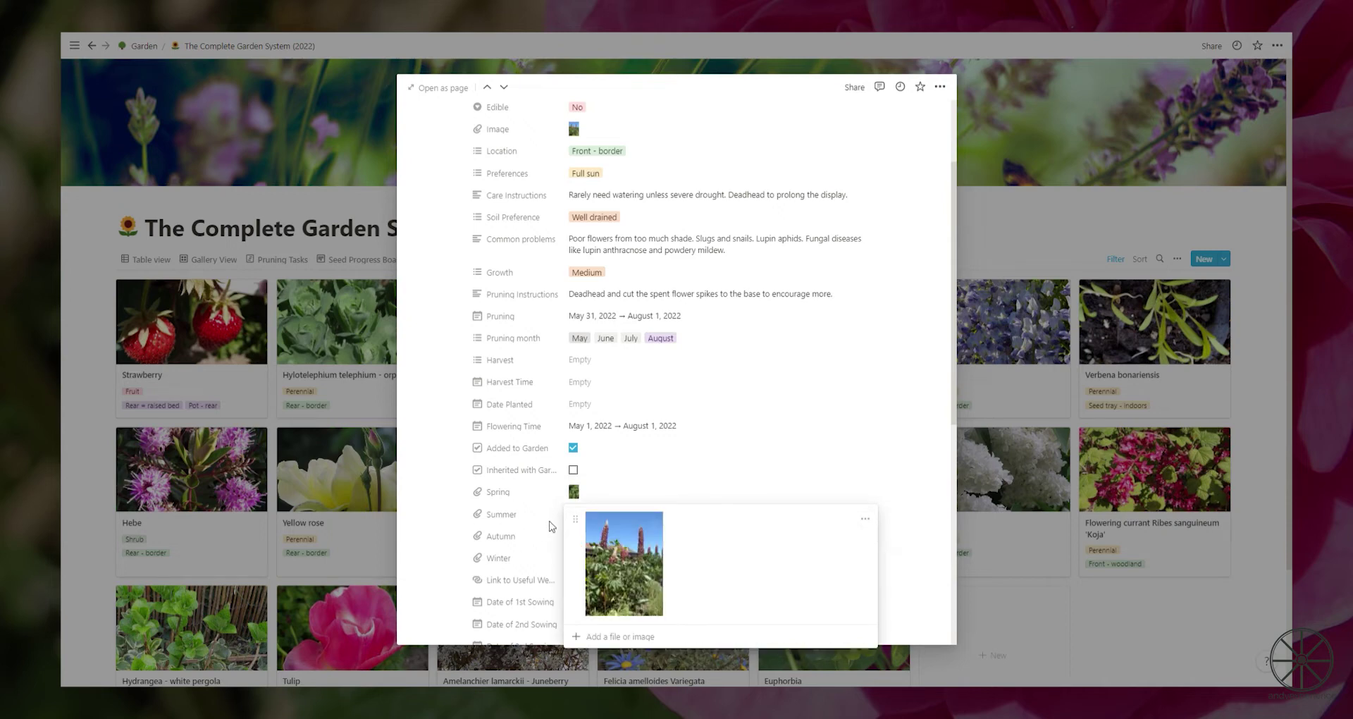
{"action": "left_click", "coordinate": [550, 526]}
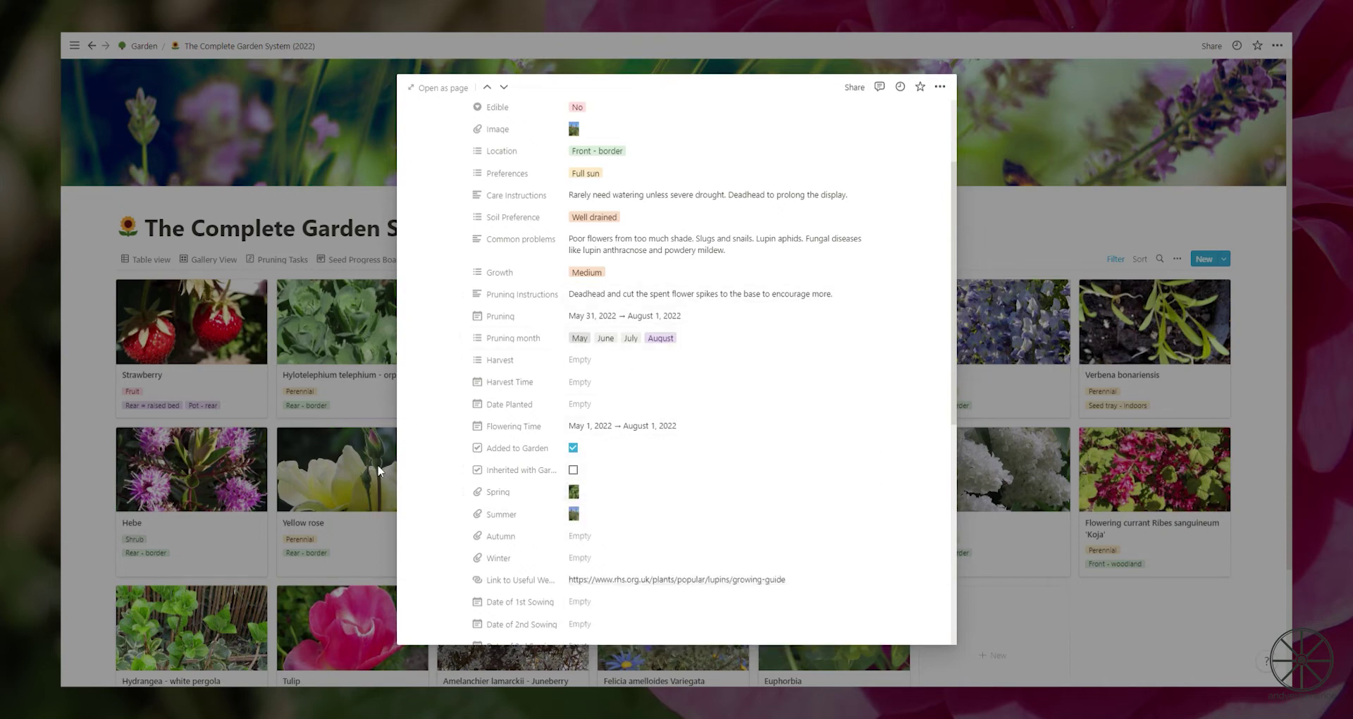
{"action": "left_click", "coordinate": [380, 469]}
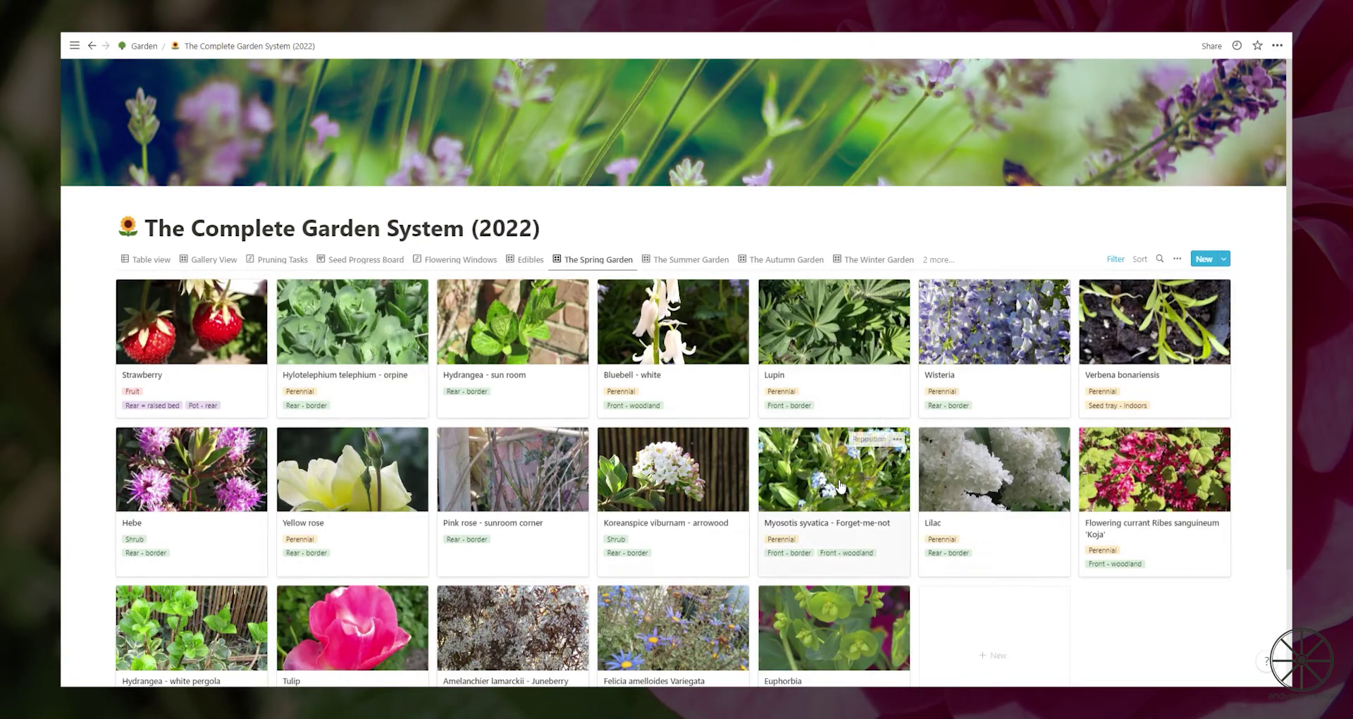
View the Summer Garden gallery, followed by the Inherited Plants and Plants we have added galleries
{"action": "left_click", "coordinate": [711, 264]}
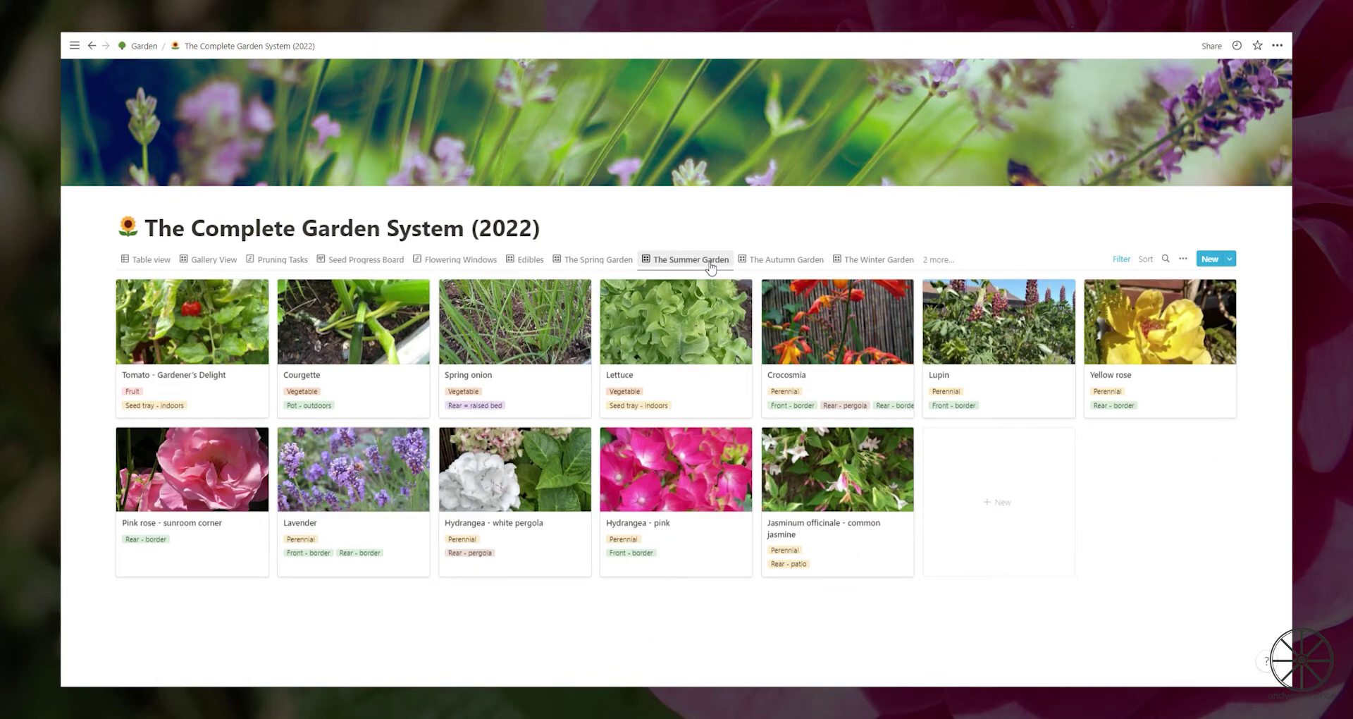
{"action": "left_click", "coordinate": [938, 259]}
{"action": "left_click", "coordinate": [937, 476]}
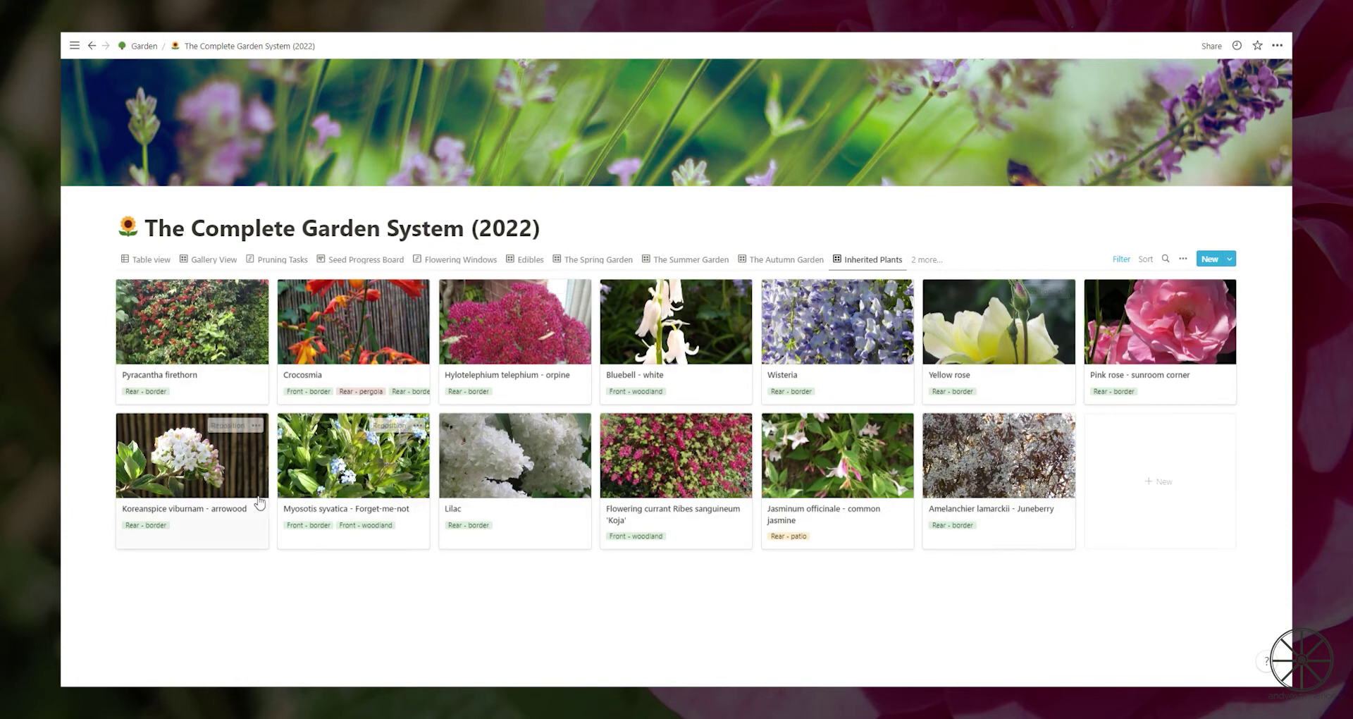
{"action": "left_click", "coordinate": [927, 259]}
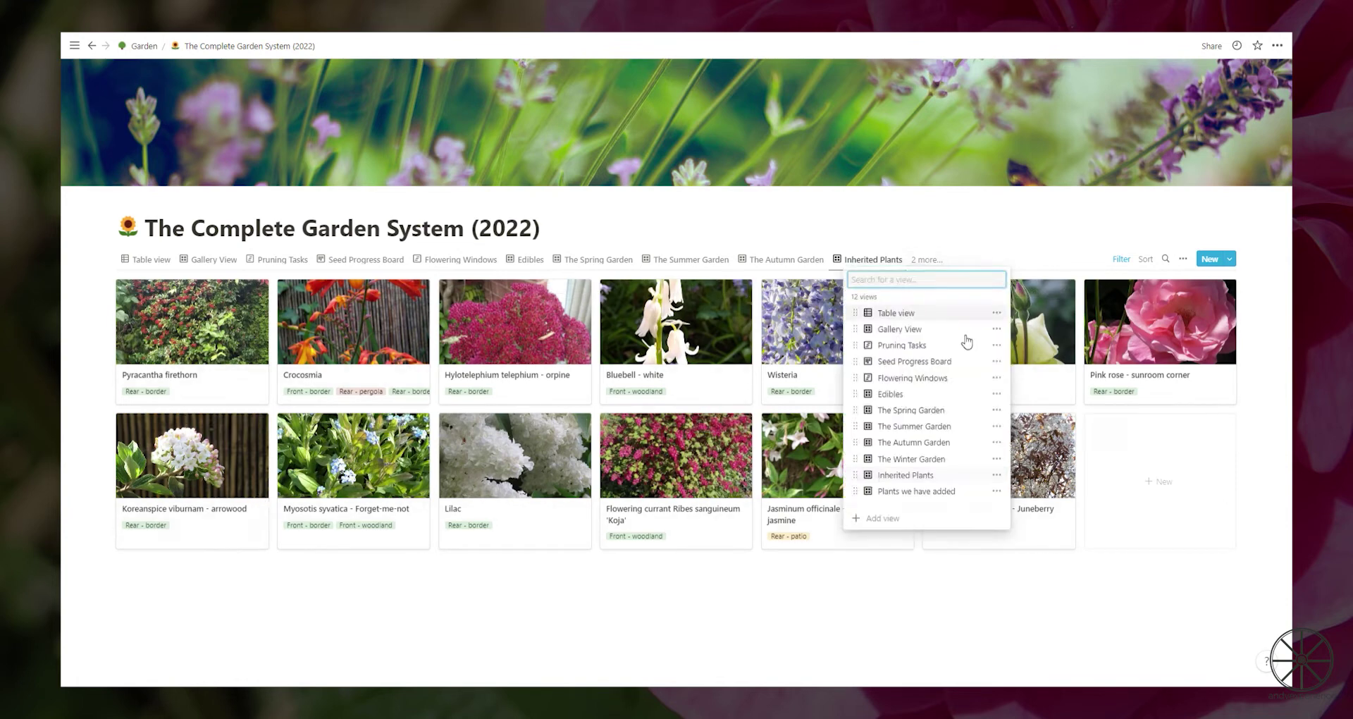
{"action": "left_click", "coordinate": [920, 491]}
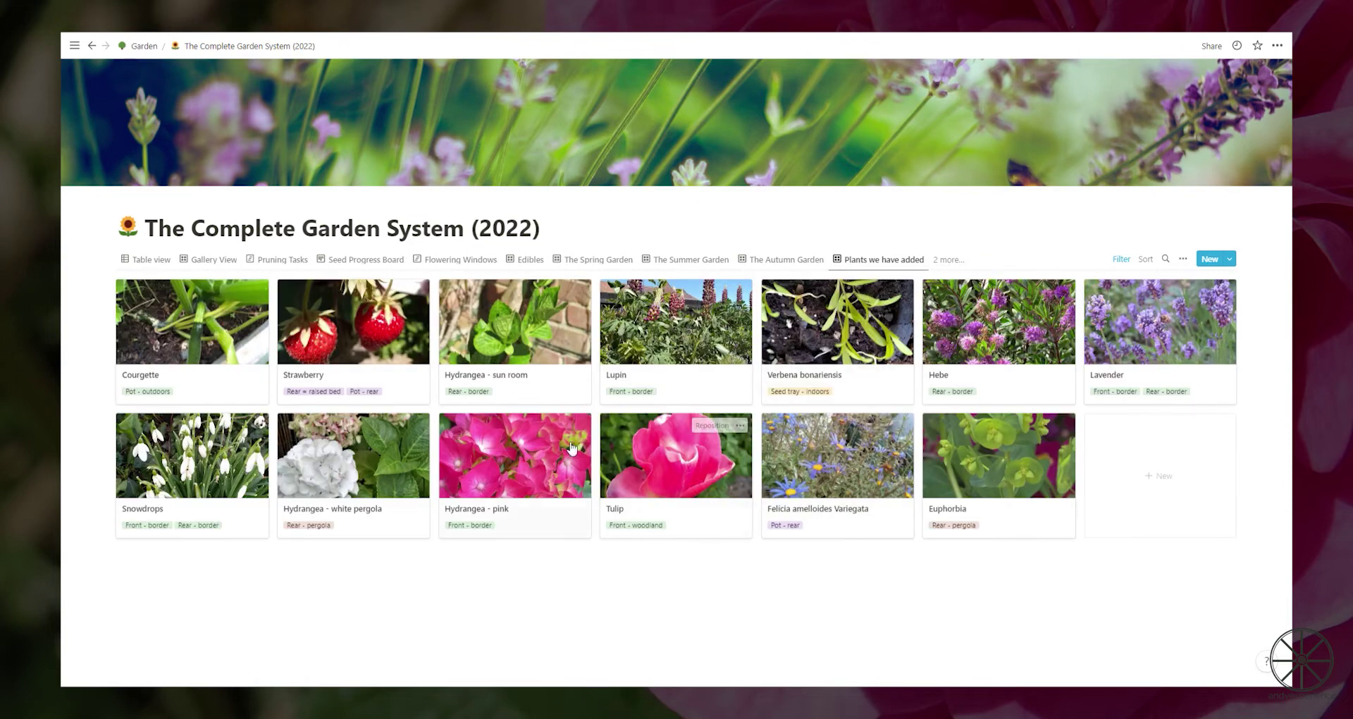
Look through the full plant list and its properties in the Table view
{"action": "left_click", "coordinate": [146, 259]}
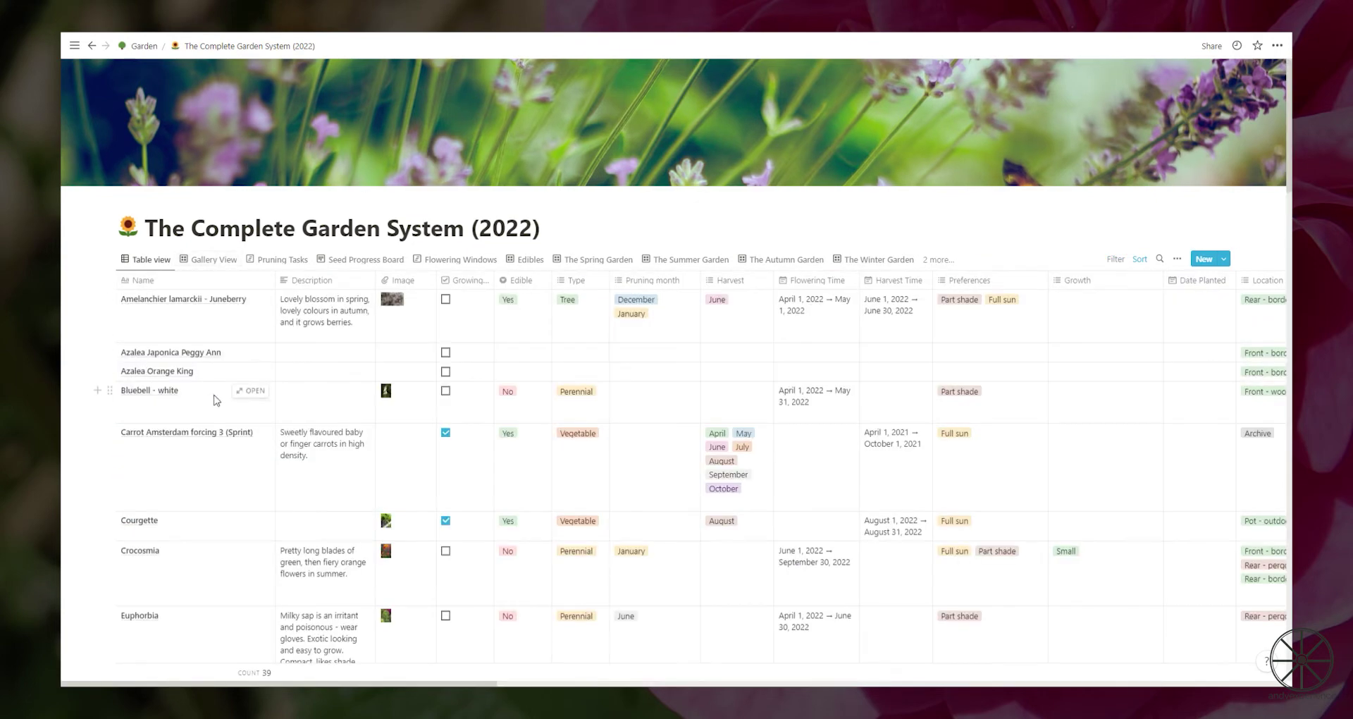
{"action": "scroll", "coordinate": [216, 400], "scroll_direction": "down", "scroll_amount": 10}
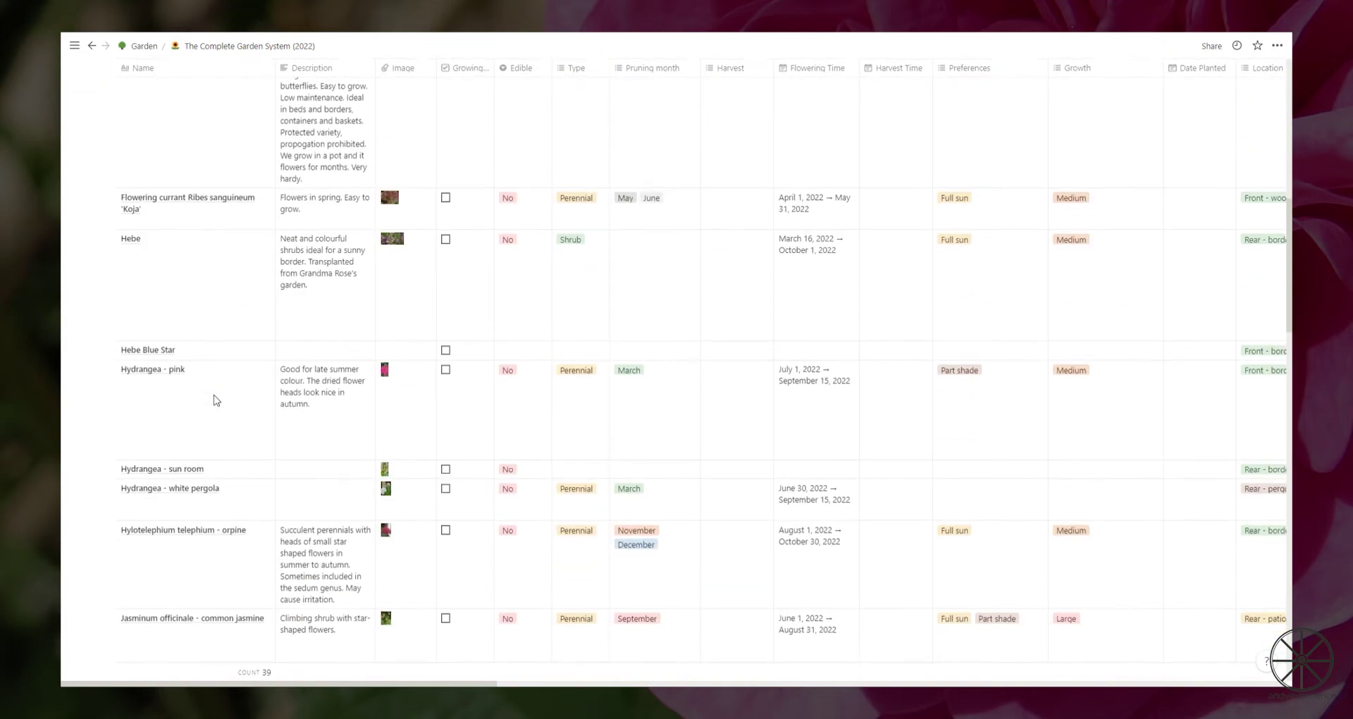
{"action": "scroll", "coordinate": [216, 400], "scroll_direction": "down", "scroll_amount": 10}
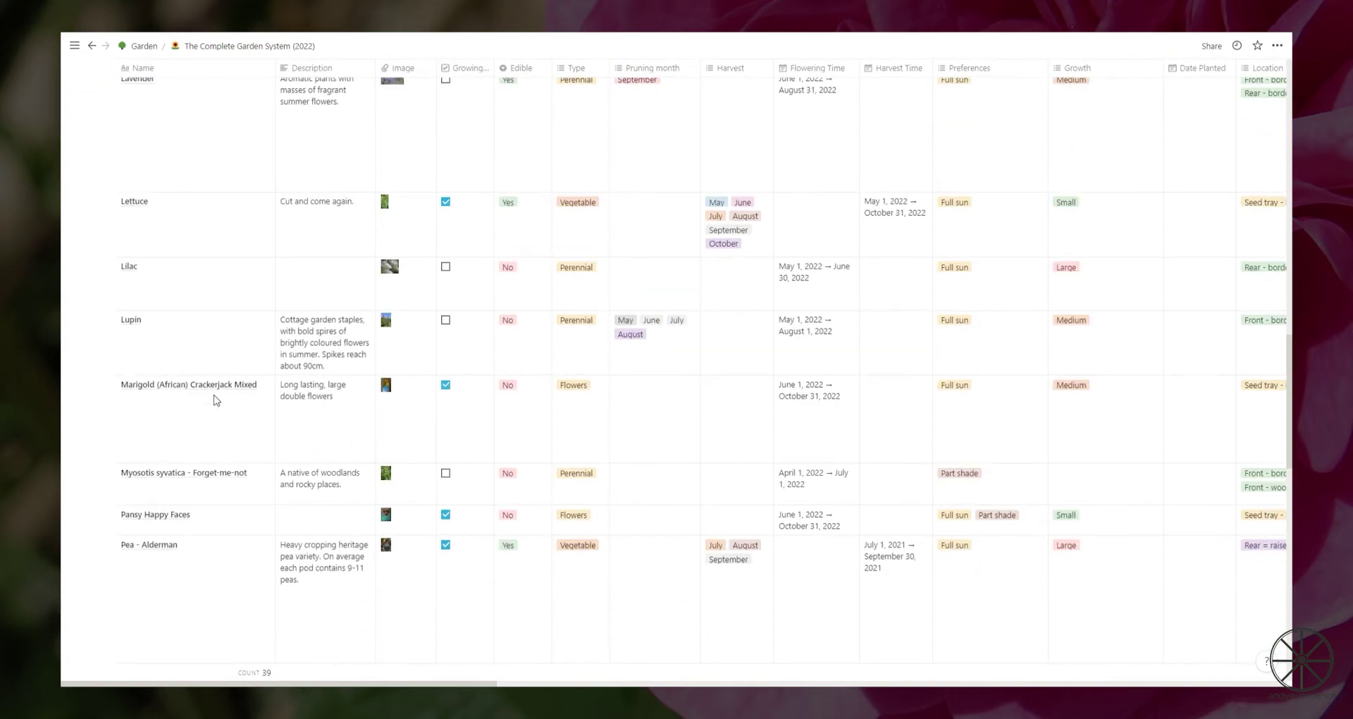
{"action": "scroll", "coordinate": [216, 400], "scroll_direction": "up", "scroll_amount": 20}
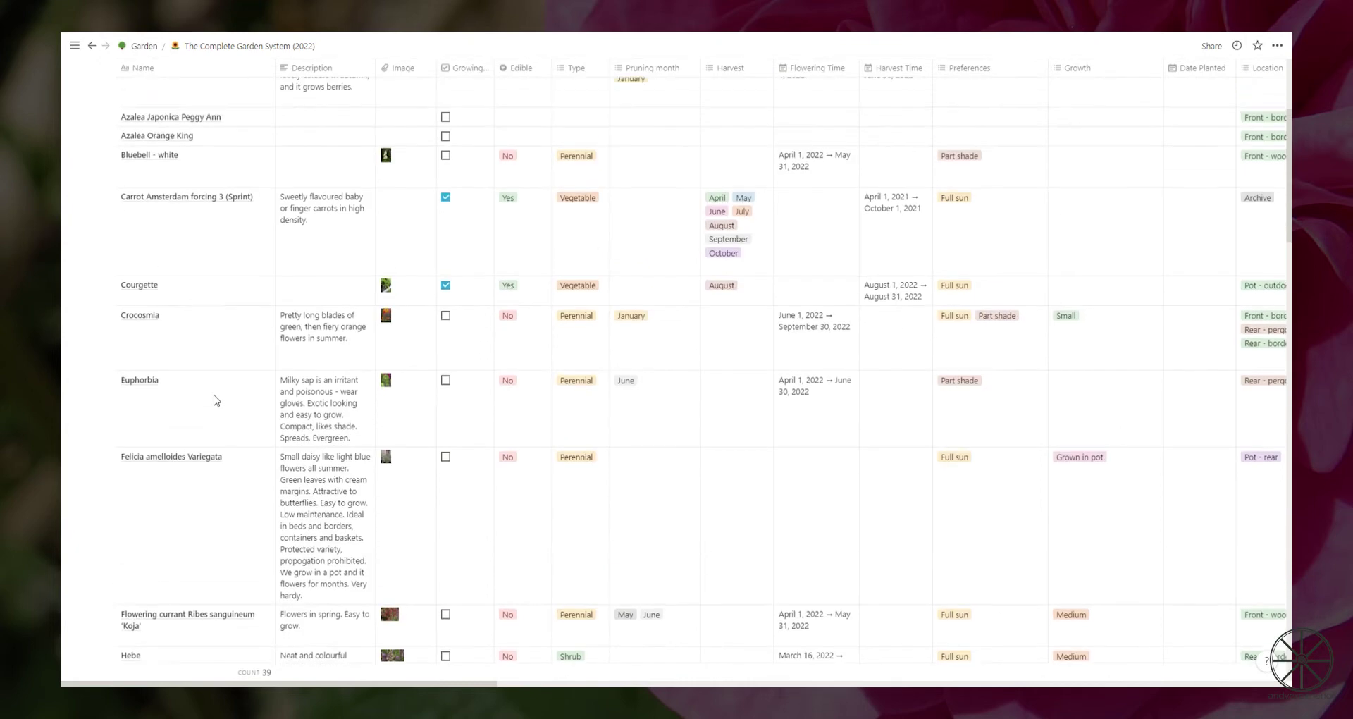
{"action": "scroll", "coordinate": [216, 400], "scroll_direction": "up", "scroll_amount": 4}
Switch to the Gallery View and create a new blank plant entry
{"action": "left_click", "coordinate": [250, 432]}
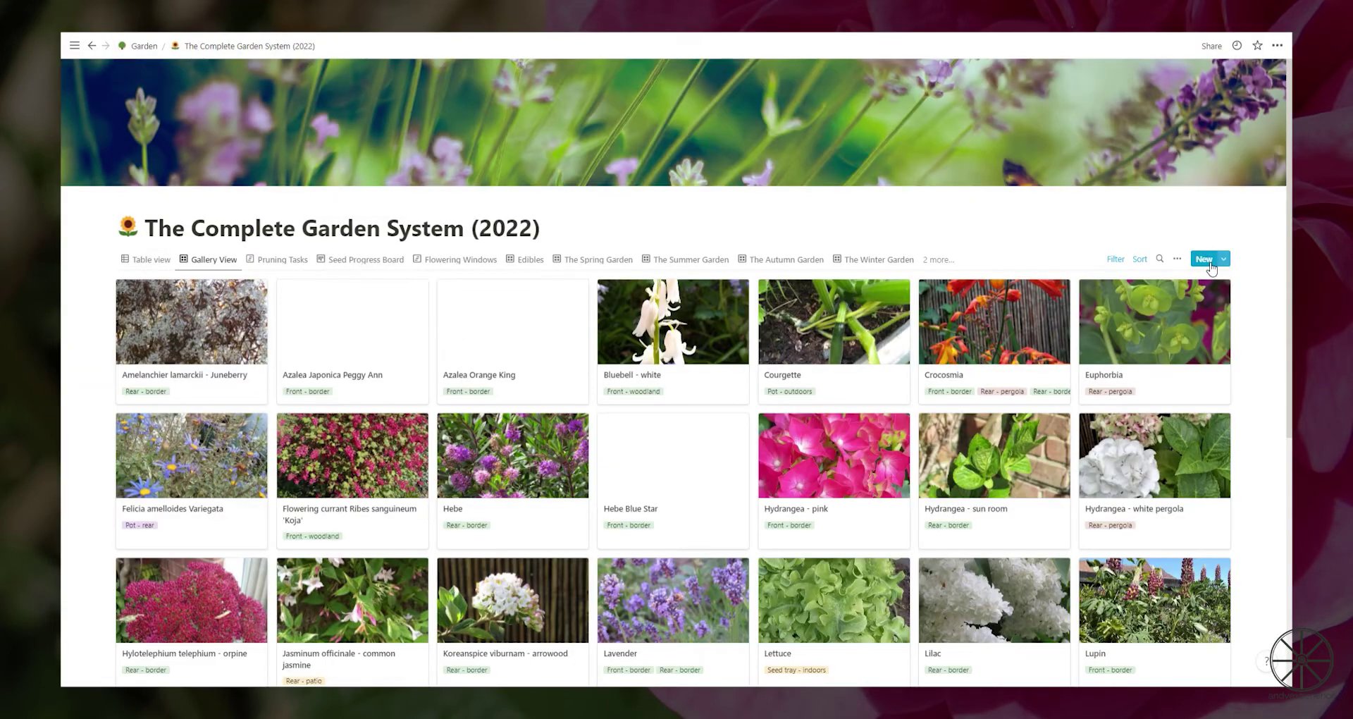
{"action": "left_click", "coordinate": [1204, 260]}
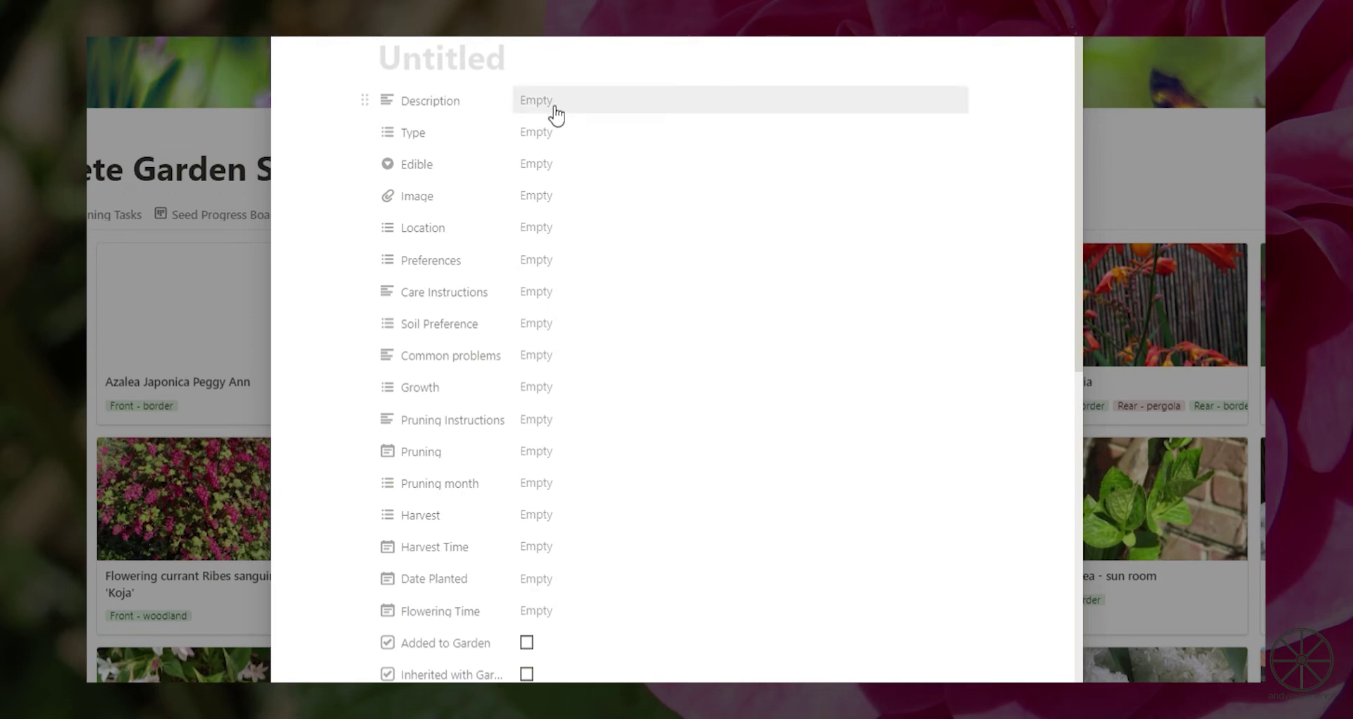
Check the choices offered by the new entry's Type and Edible properties, and the upload options for Image
{"action": "left_click", "coordinate": [561, 134]}
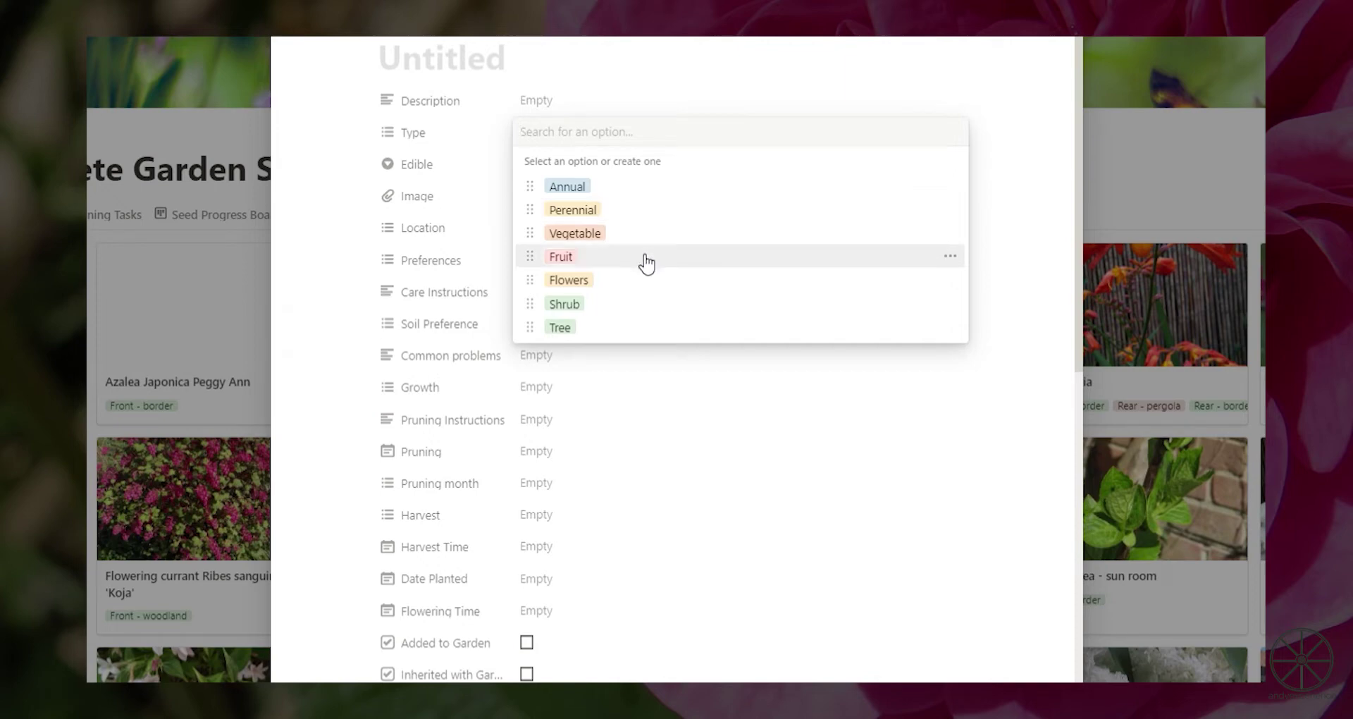
{"action": "left_click", "coordinate": [574, 172]}
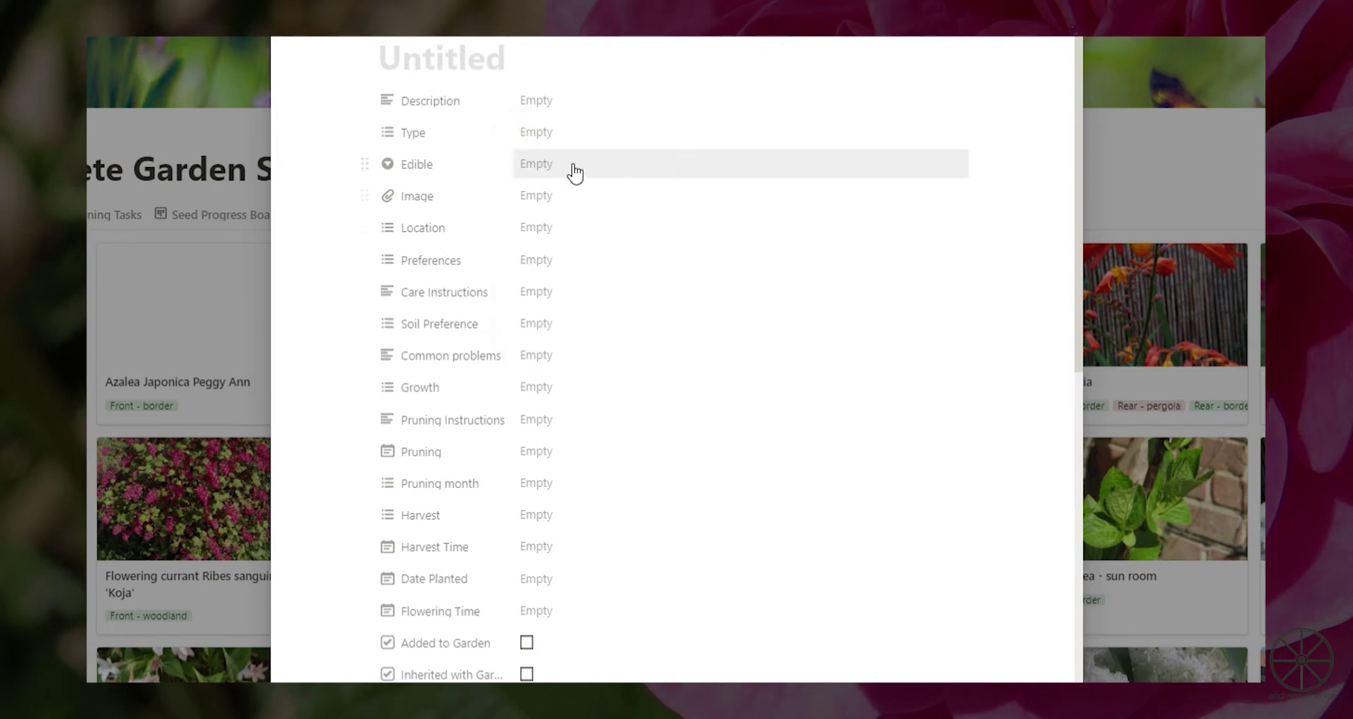
{"action": "left_click", "coordinate": [576, 171]}
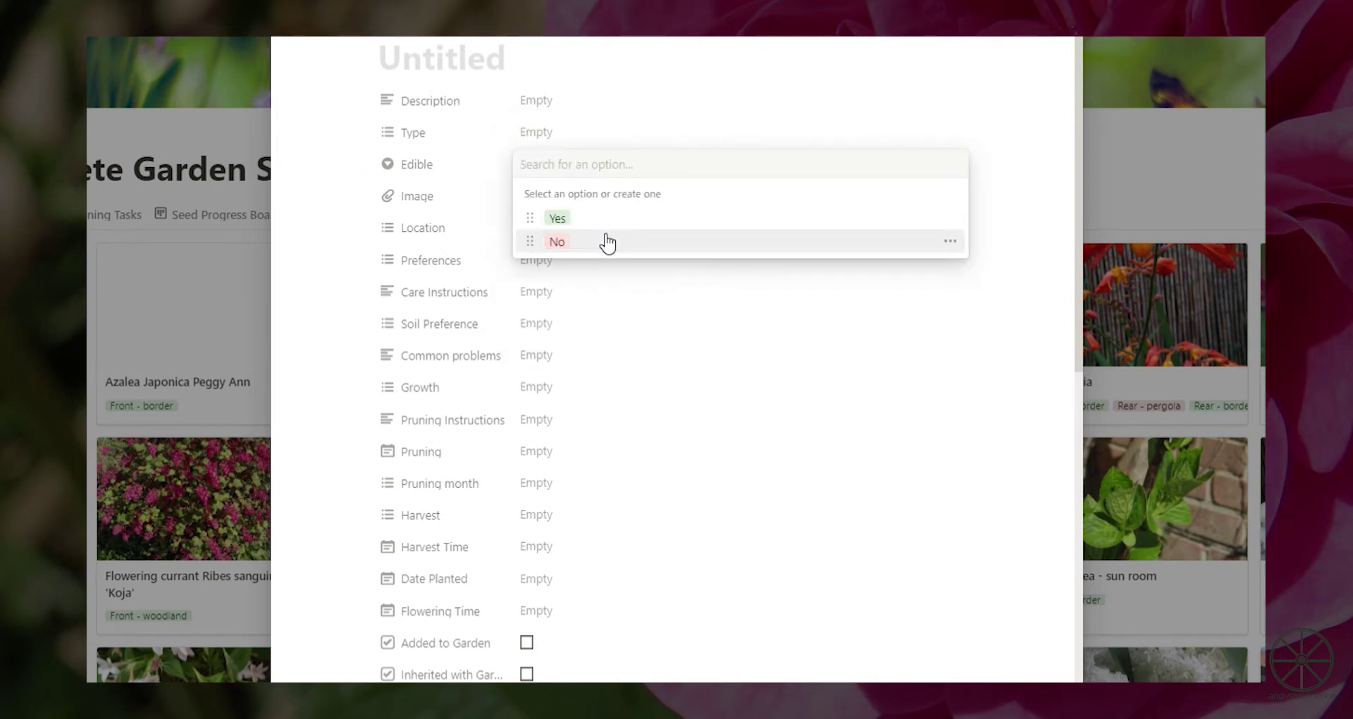
{"action": "left_click", "coordinate": [582, 197]}
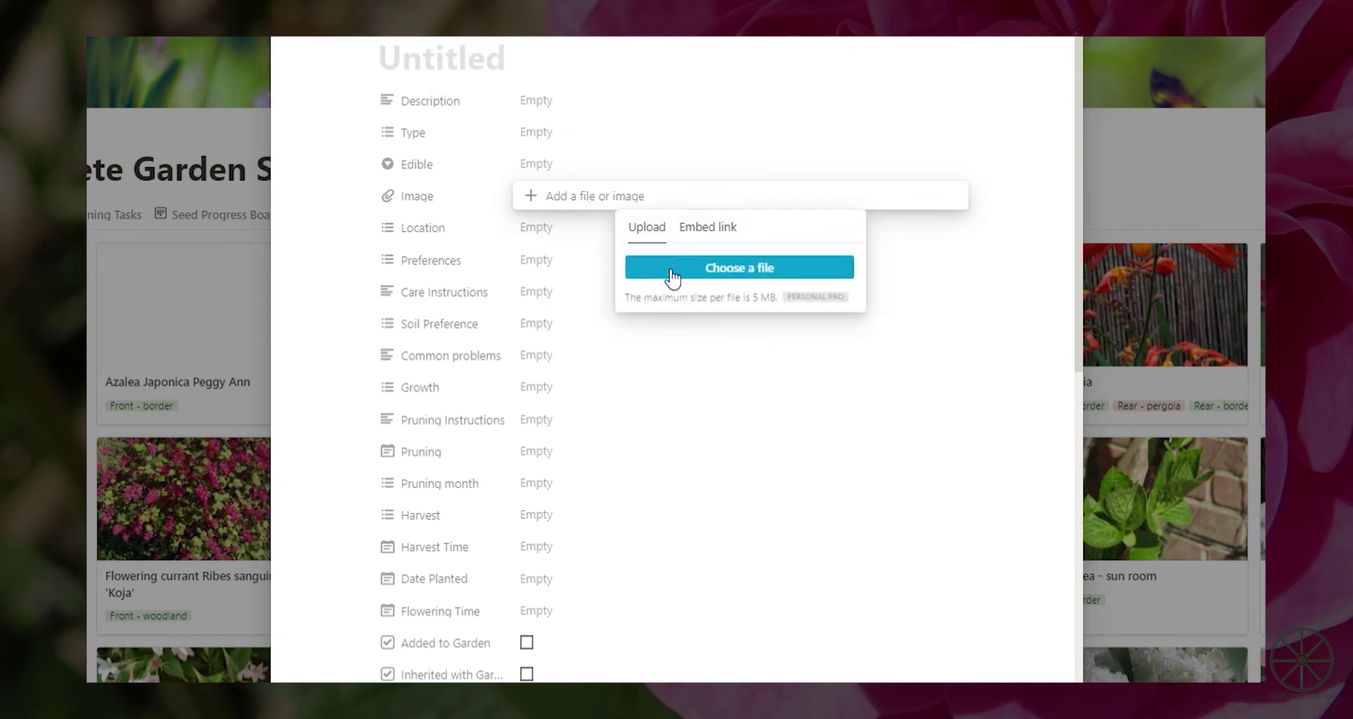
{"action": "left_click", "coordinate": [547, 237]}
Review the available Location and Preferences options of the new plant entry without selecting any
{"action": "left_click", "coordinate": [548, 237]}
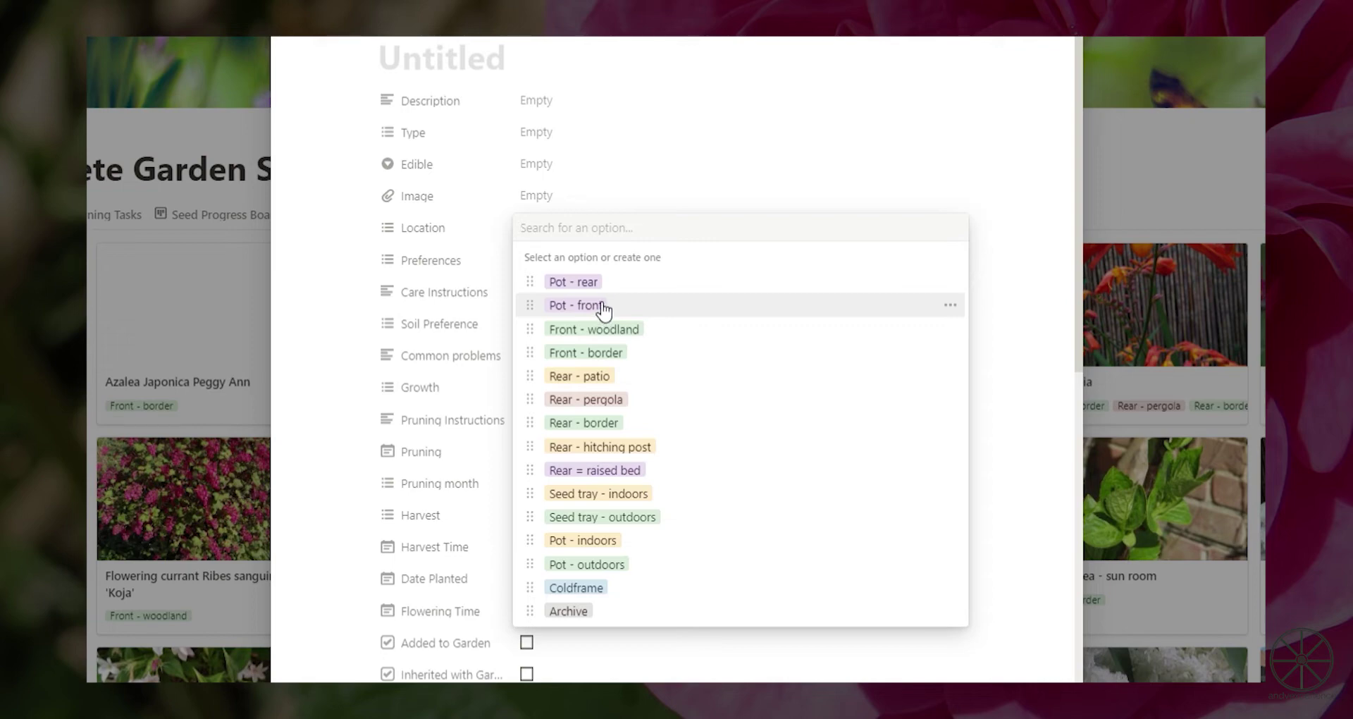
{"action": "key", "text": "Escape"}
{"action": "left_click", "coordinate": [585, 270]}
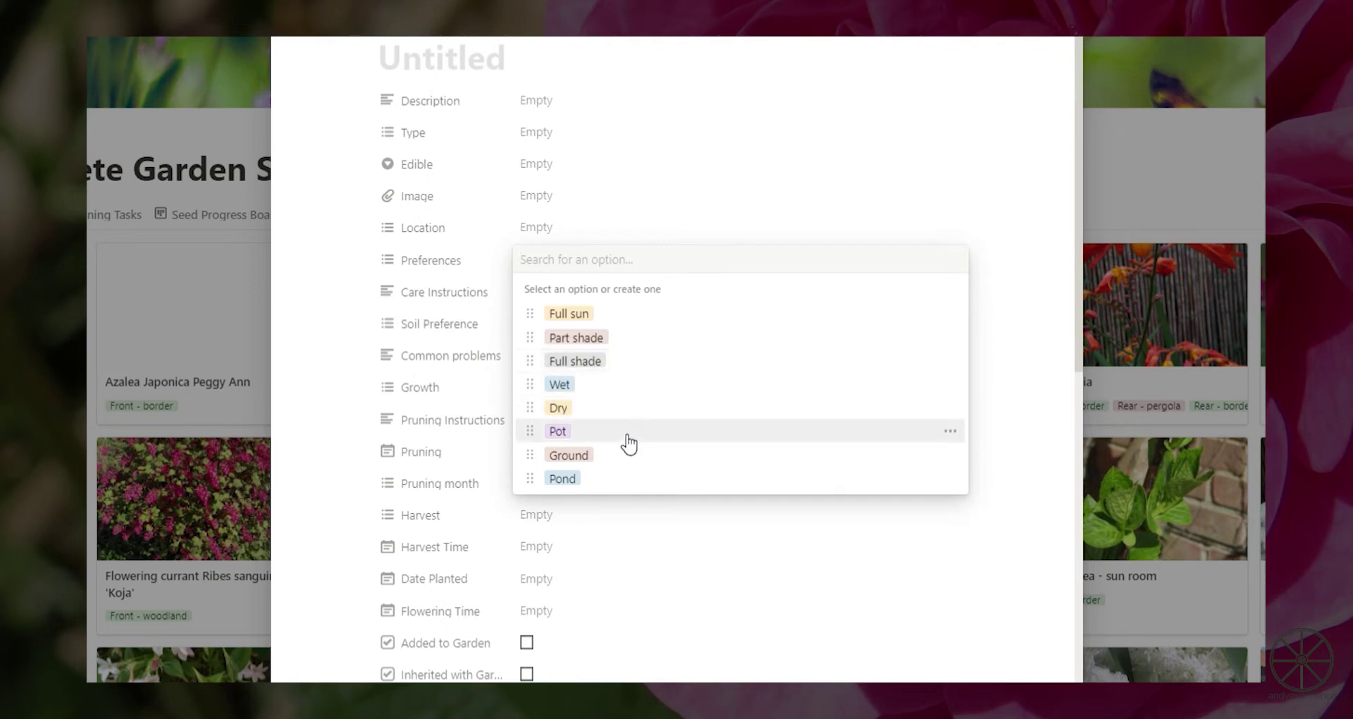
{"action": "key", "text": "Escape"}
Inspect the Care Instructions text field and the selectable Soil Preference options, leaving both unfilled
{"action": "left_click", "coordinate": [613, 302]}
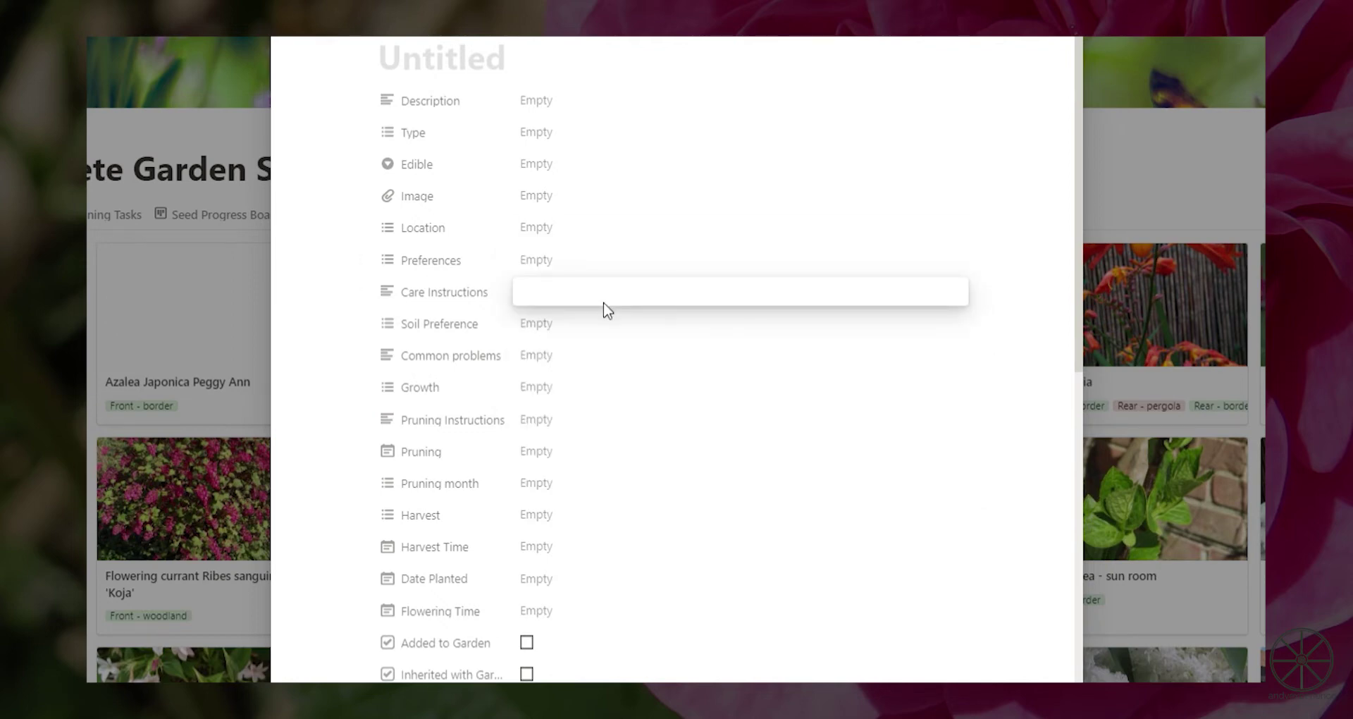
{"action": "key", "text": "Escape"}
{"action": "left_click", "coordinate": [567, 324]}
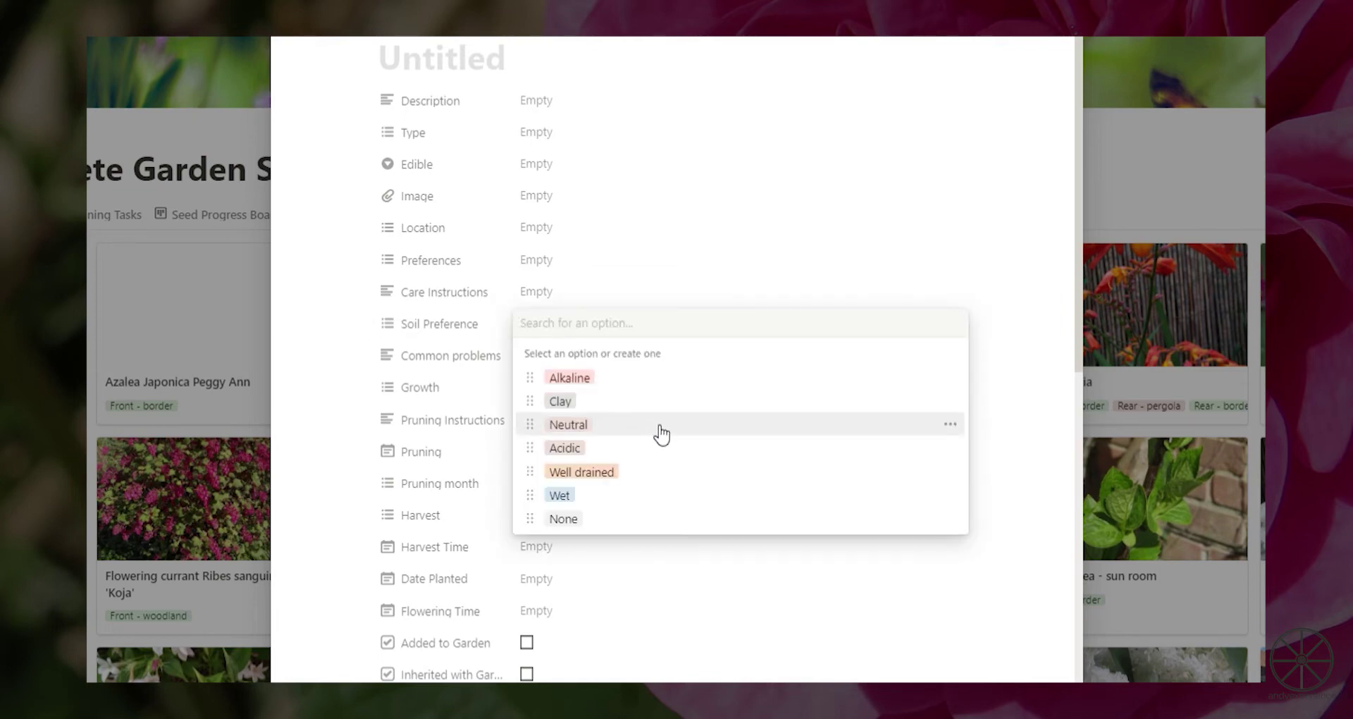
{"action": "key", "text": "Escape"}
Inspect the Common problems text field and the selectable Growth sizes, leaving both unfilled
{"action": "scroll", "coordinate": [538, 182], "scroll_direction": "down", "scroll_amount": 3}
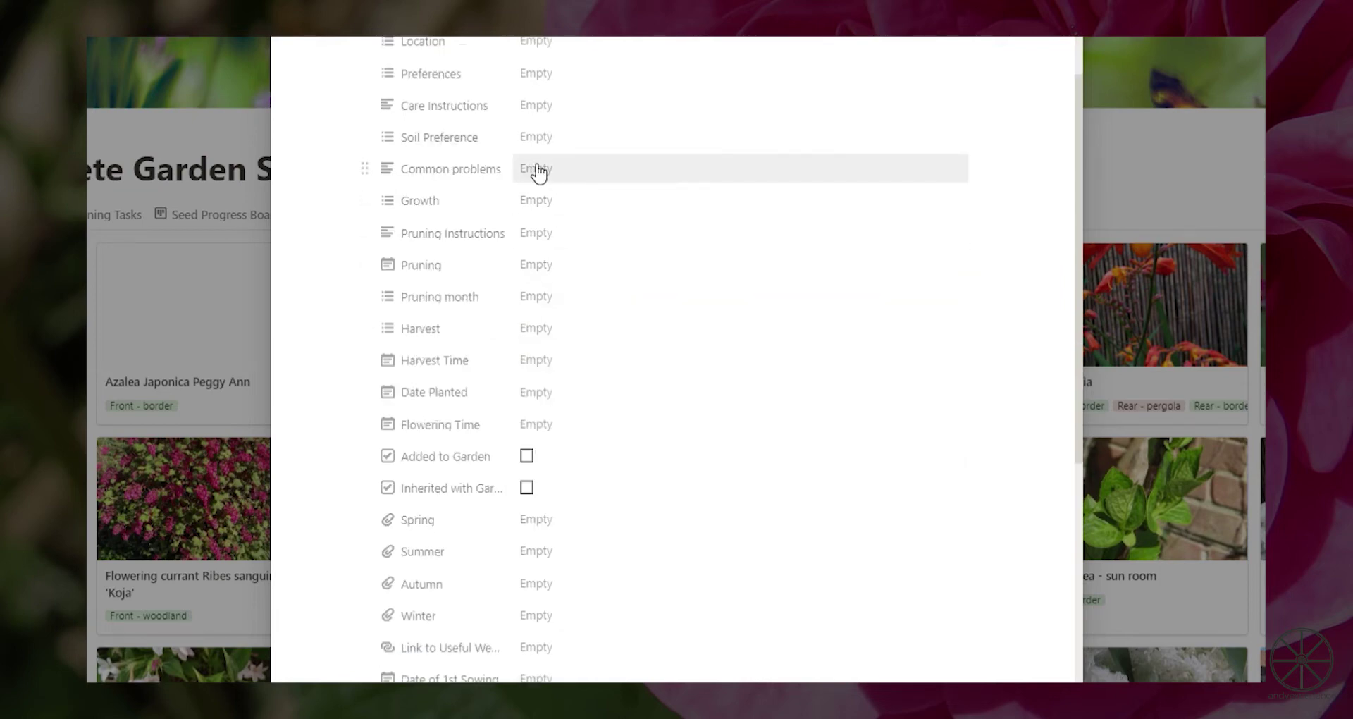
{"action": "left_click", "coordinate": [540, 171]}
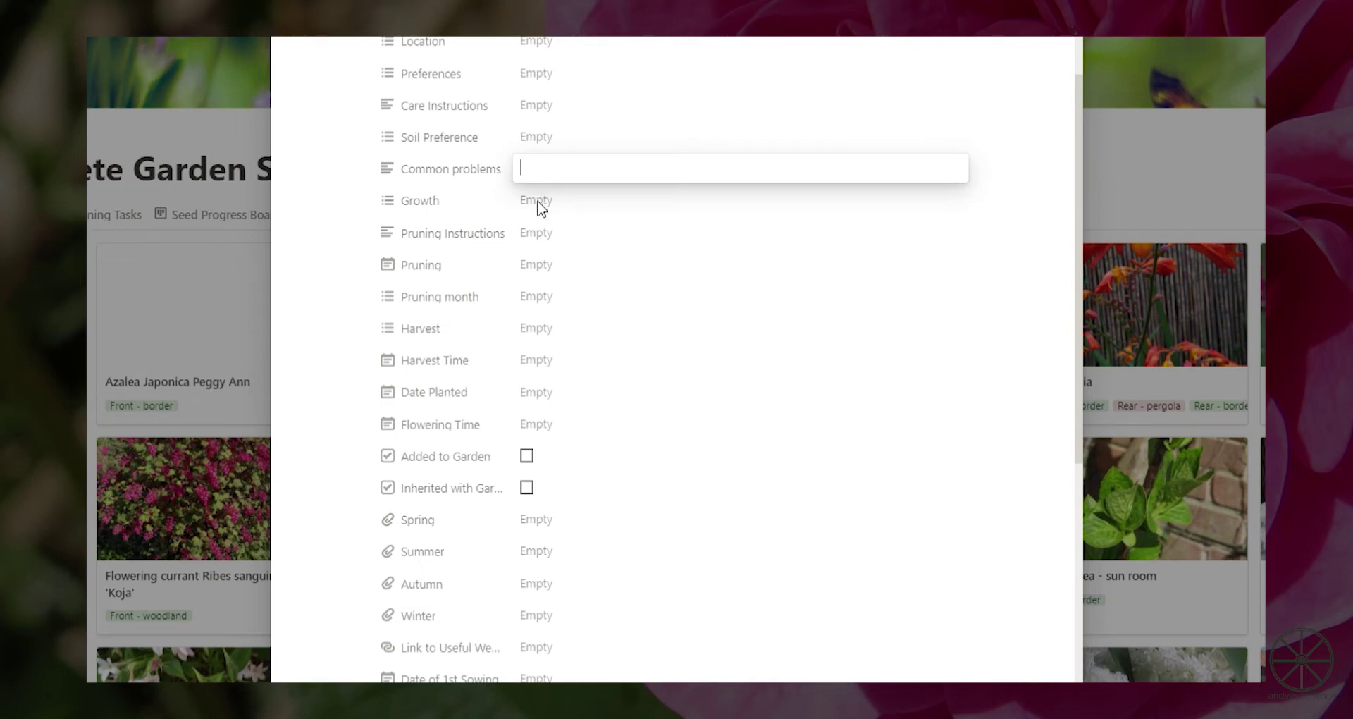
{"action": "key", "text": "Escape"}
{"action": "left_click", "coordinate": [543, 206]}
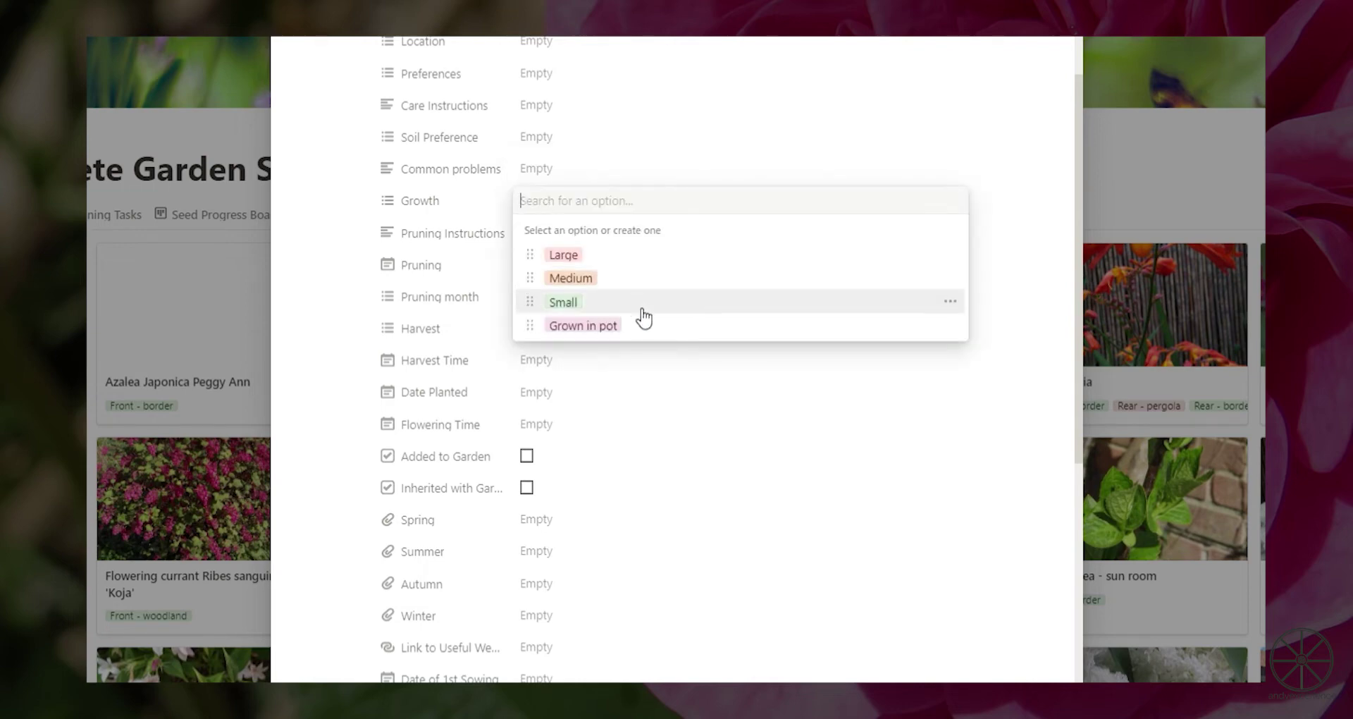
{"action": "key", "text": "Escape"}
Open the Pruning Instructions field, and try a Pruning date of April 22, 2022 with an end date
{"action": "left_click", "coordinate": [567, 243]}
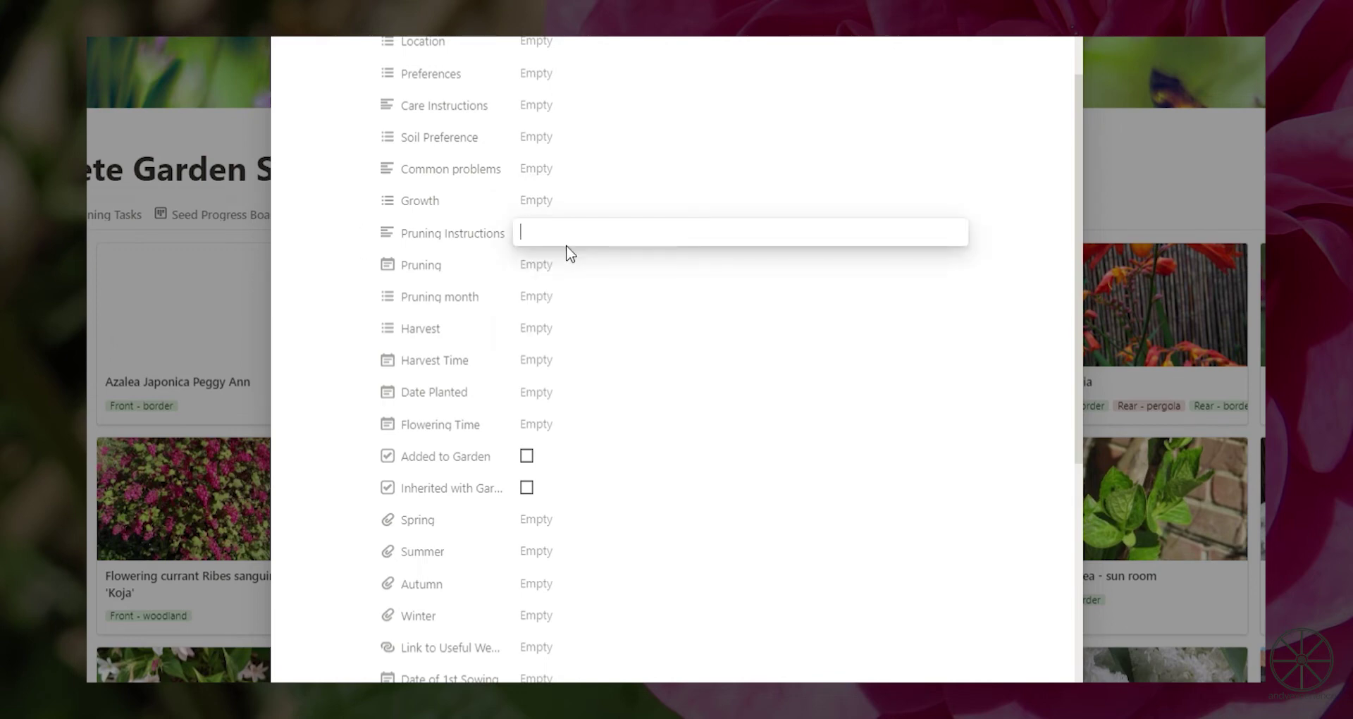
{"action": "key", "text": "Escape"}
{"action": "left_click", "coordinate": [570, 275]}
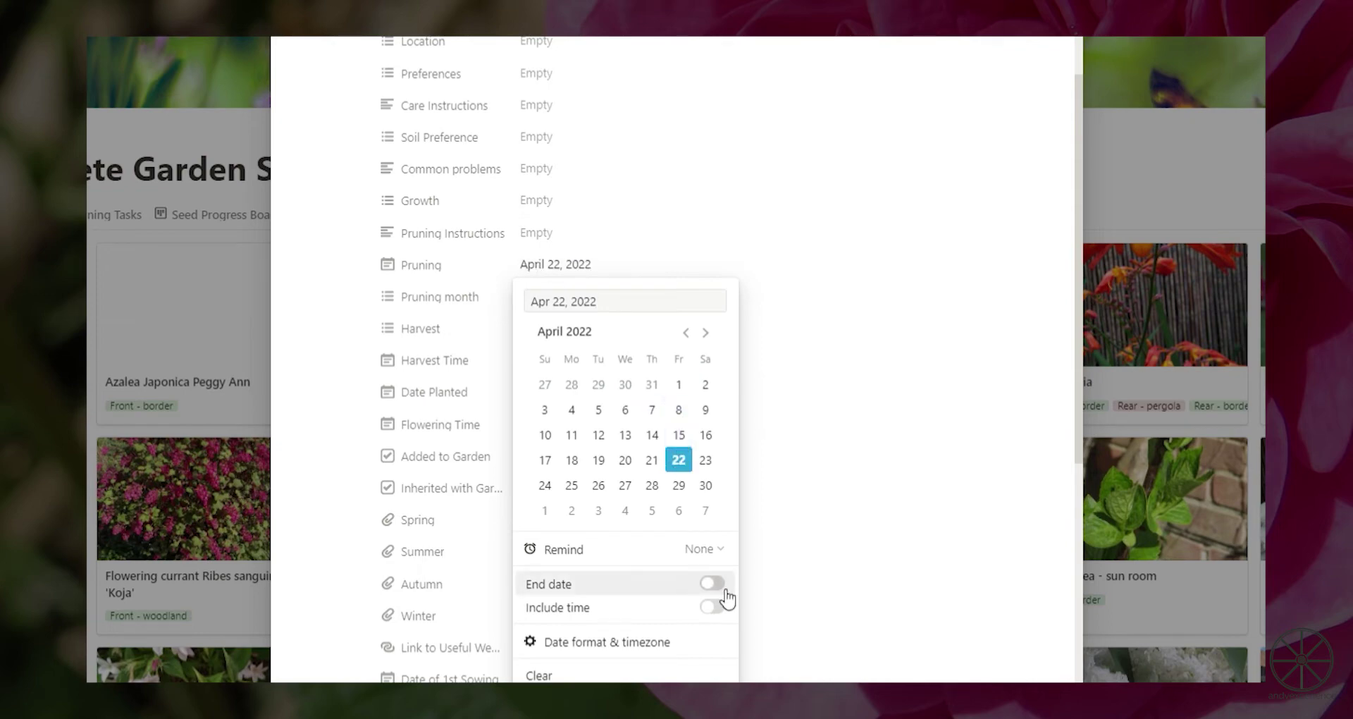
{"action": "left_click", "coordinate": [712, 583]}
{"action": "left_click", "coordinate": [562, 305]}
View the month options of the Pruning month and Harvest properties without picking any
{"action": "left_click", "coordinate": [562, 300]}
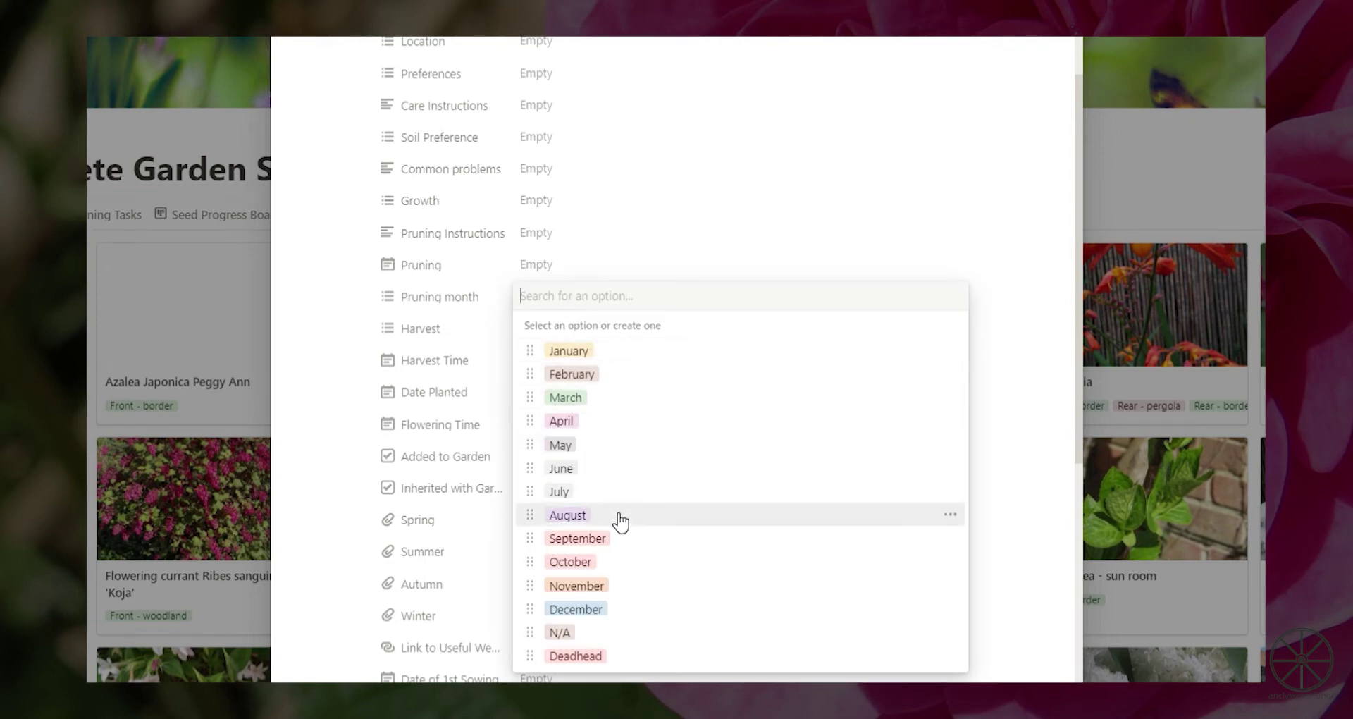
{"action": "left_click", "coordinate": [576, 329]}
{"action": "left_click", "coordinate": [576, 328]}
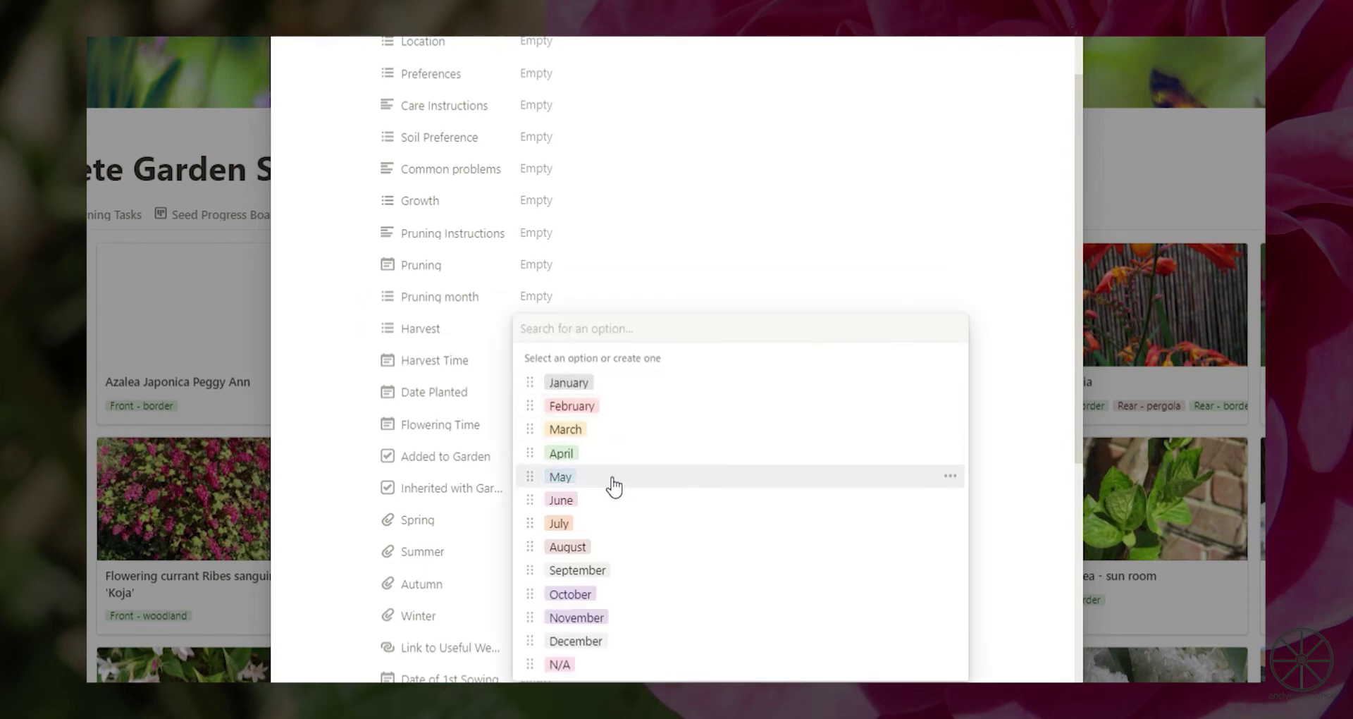
{"action": "left_click", "coordinate": [595, 361]}
Try a Harvest Time starting June 1, 2022 with an end date enabled
{"action": "left_click", "coordinate": [596, 361]}
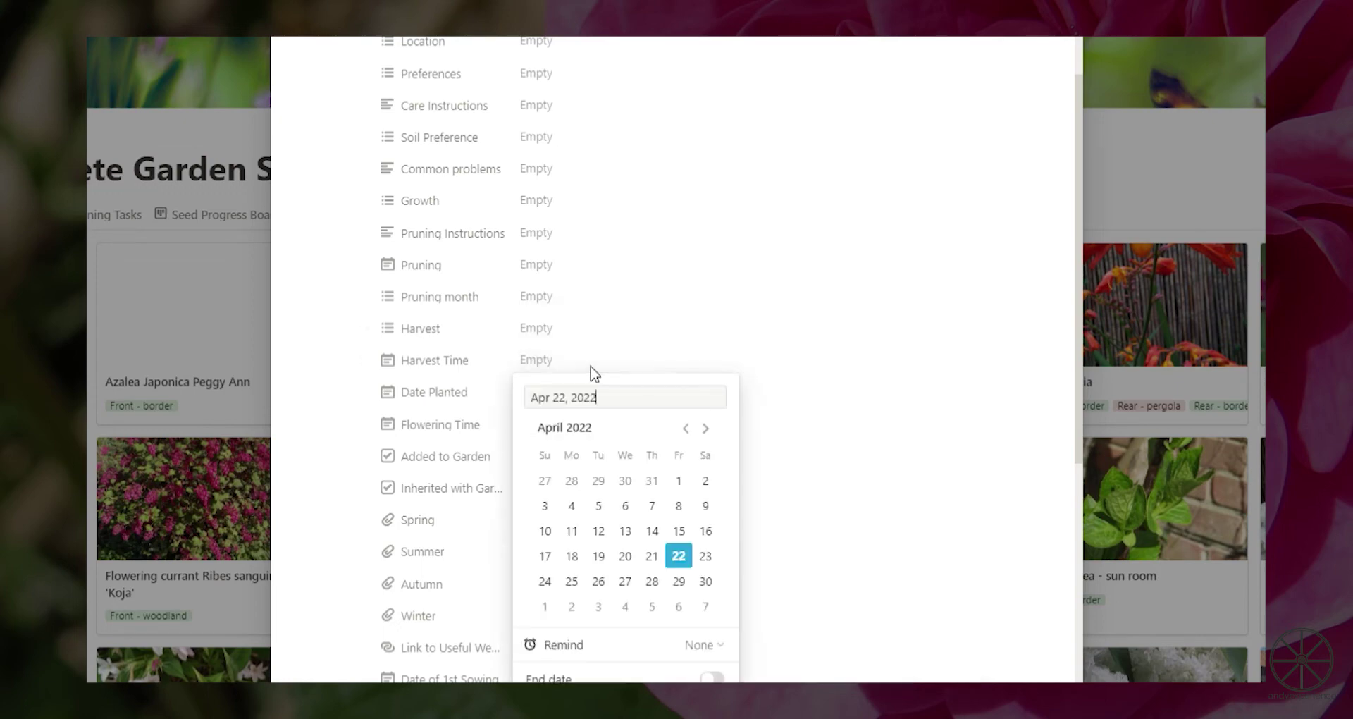
{"action": "left_click", "coordinate": [704, 428]}
{"action": "left_click", "coordinate": [704, 428]}
{"action": "left_click", "coordinate": [625, 479]}
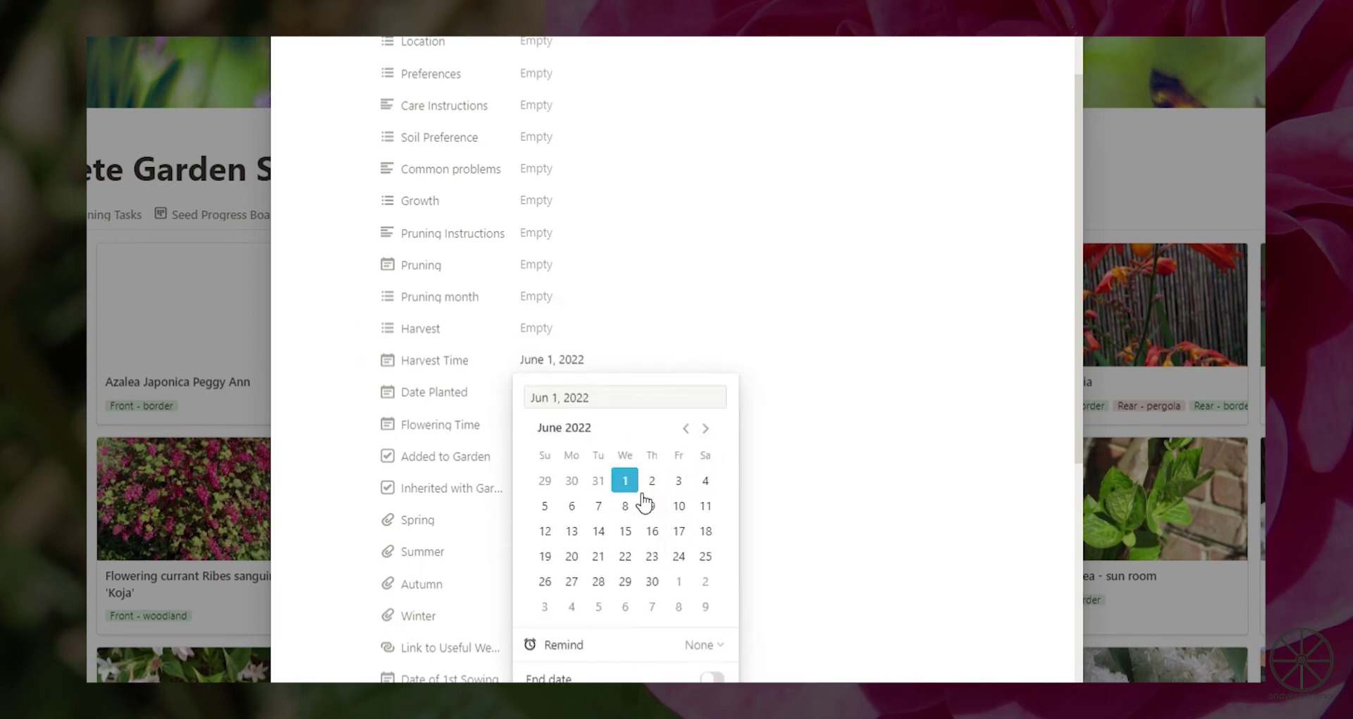
{"action": "left_click", "coordinate": [726, 679]}
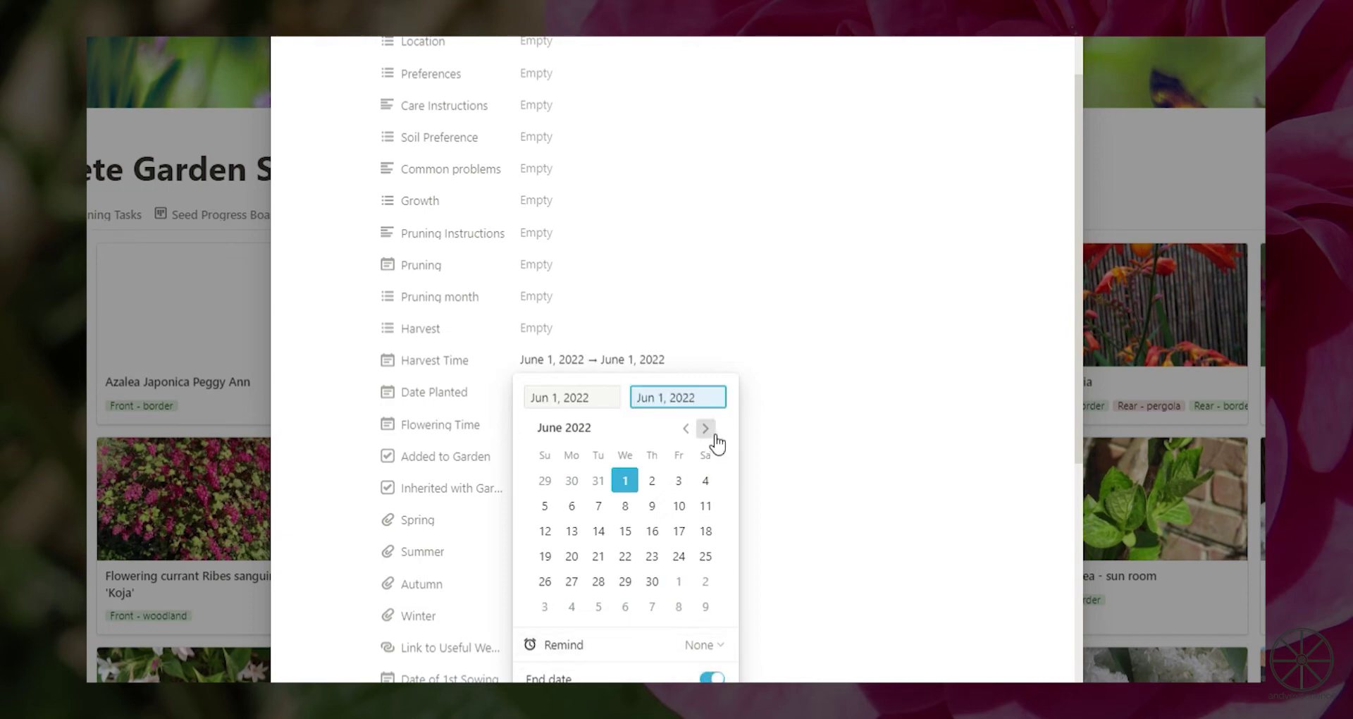
{"action": "left_click", "coordinate": [706, 428]}
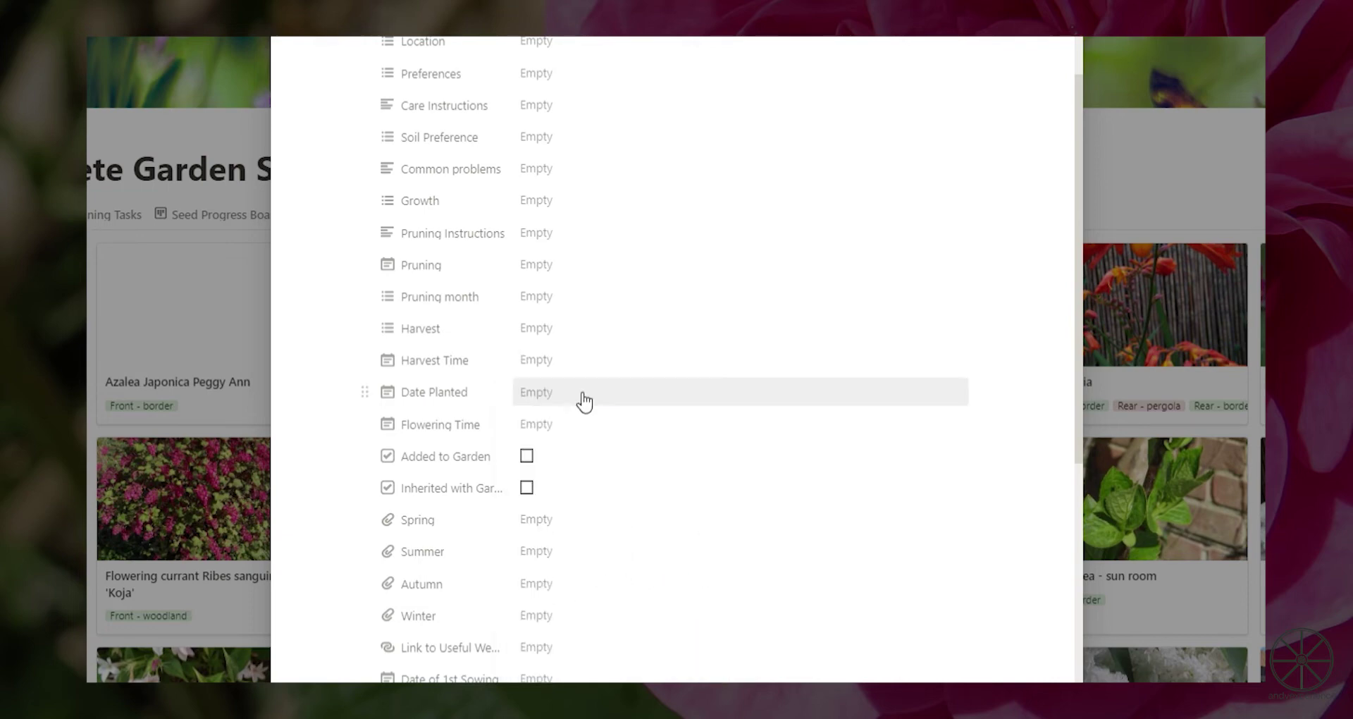
View the Date Planted calendar, and try March 1, 2022 as the Flowering Time
{"action": "left_click", "coordinate": [579, 395]}
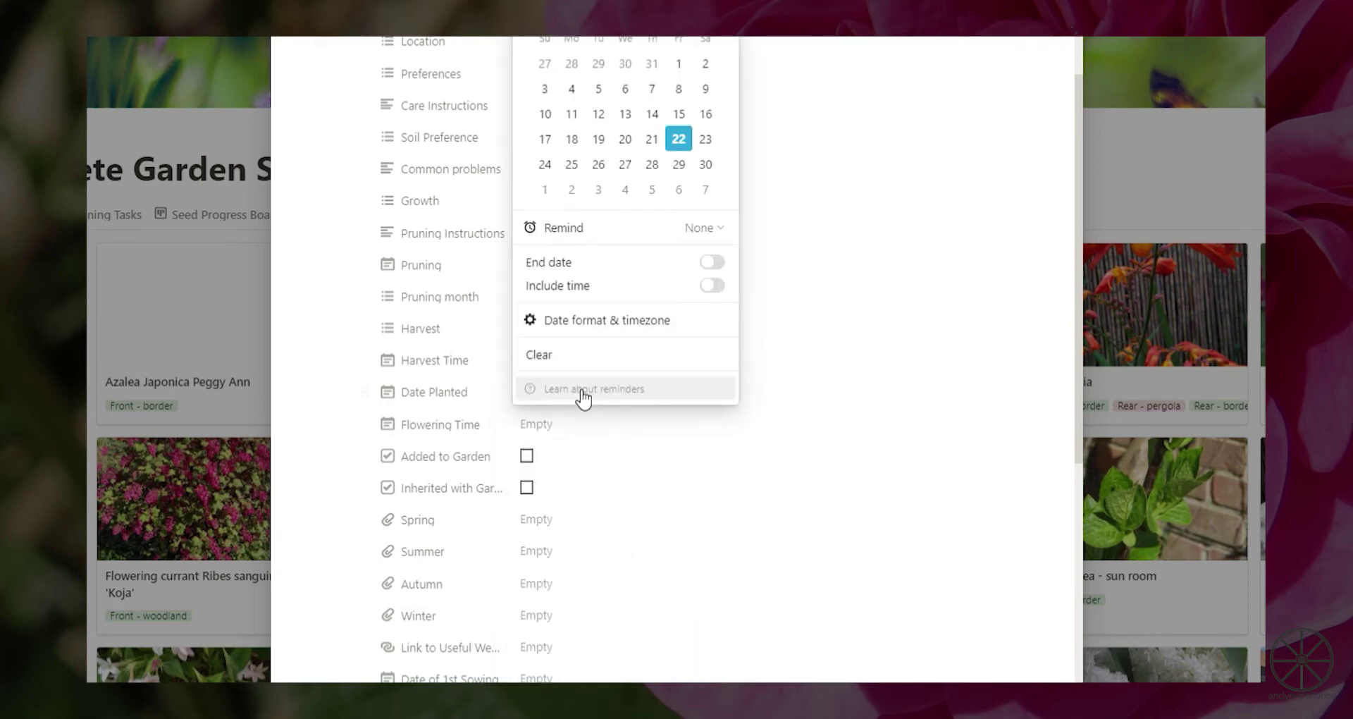
{"action": "left_click", "coordinate": [685, 441]}
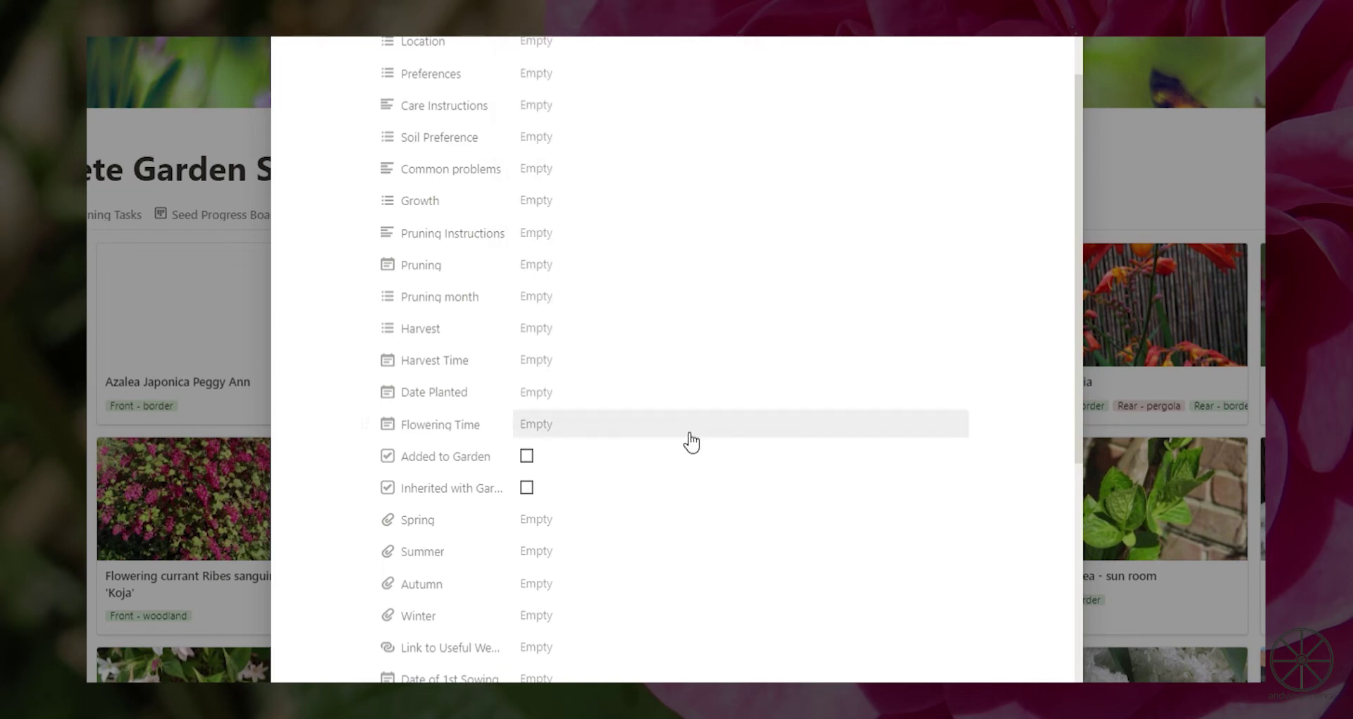
{"action": "left_click", "coordinate": [622, 432]}
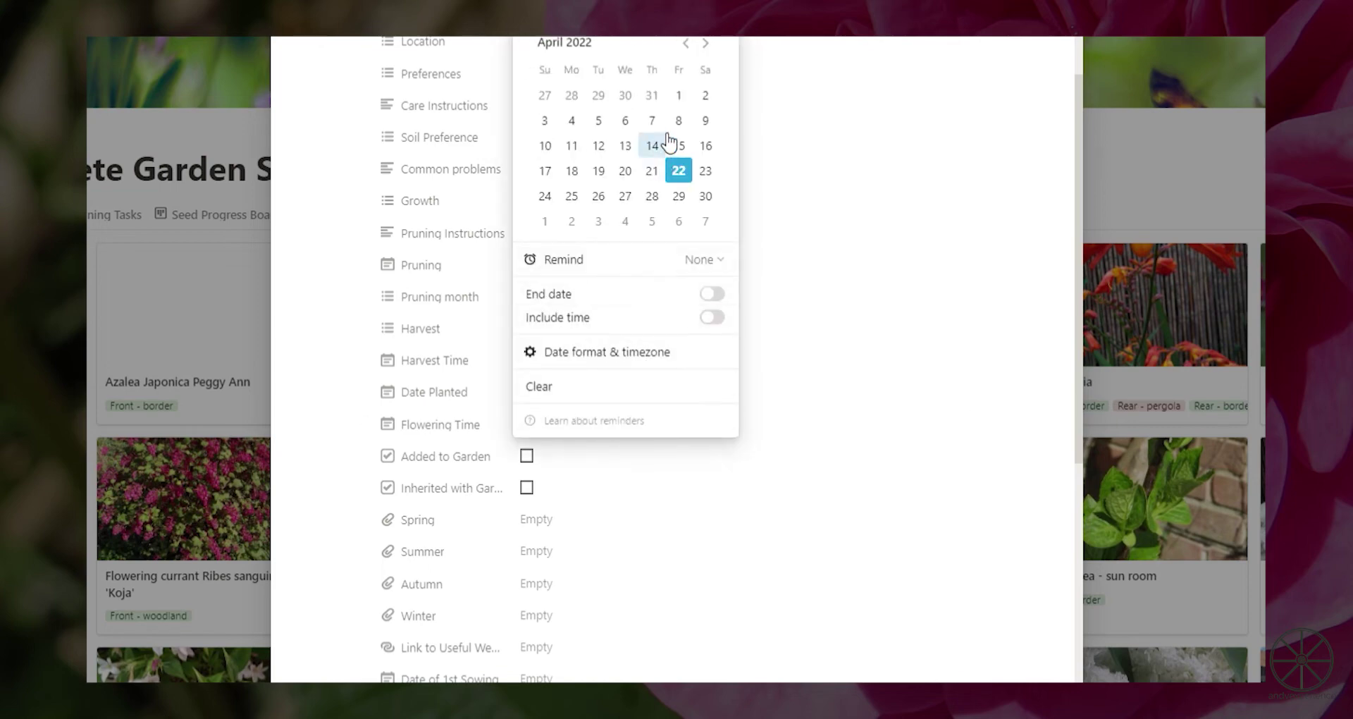
{"action": "left_click", "coordinate": [687, 44]}
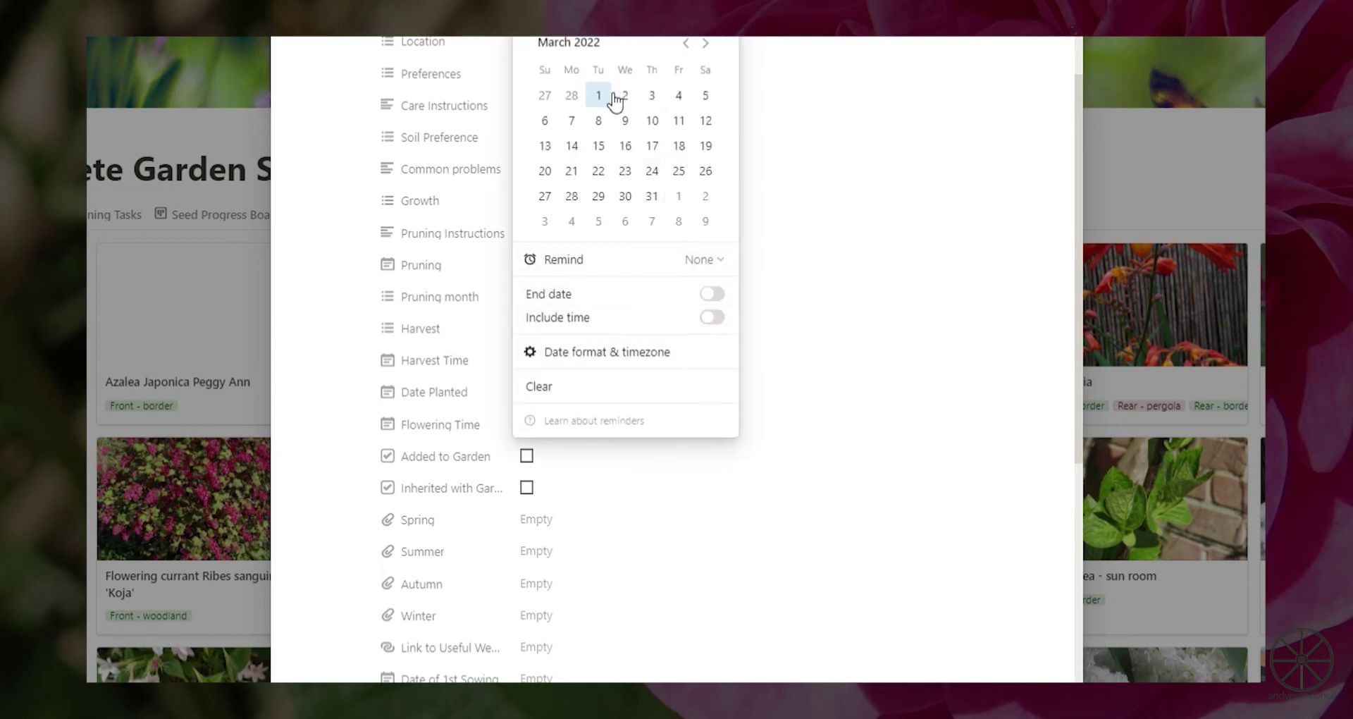
{"action": "left_click", "coordinate": [598, 96]}
{"action": "left_click", "coordinate": [541, 469]}
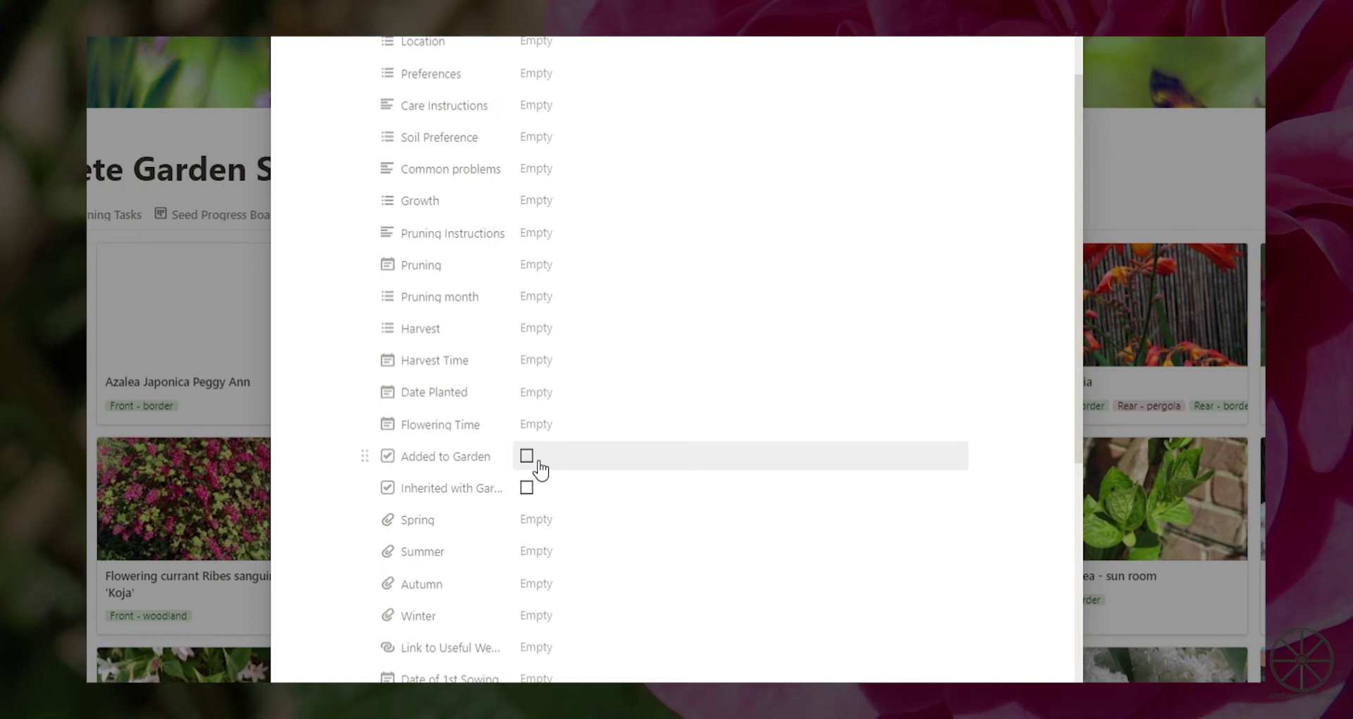
Try out the Added to Garden and Inherited with Garden checkboxes, and view the upload options for the Spring photo
{"action": "left_click", "coordinate": [530, 458]}
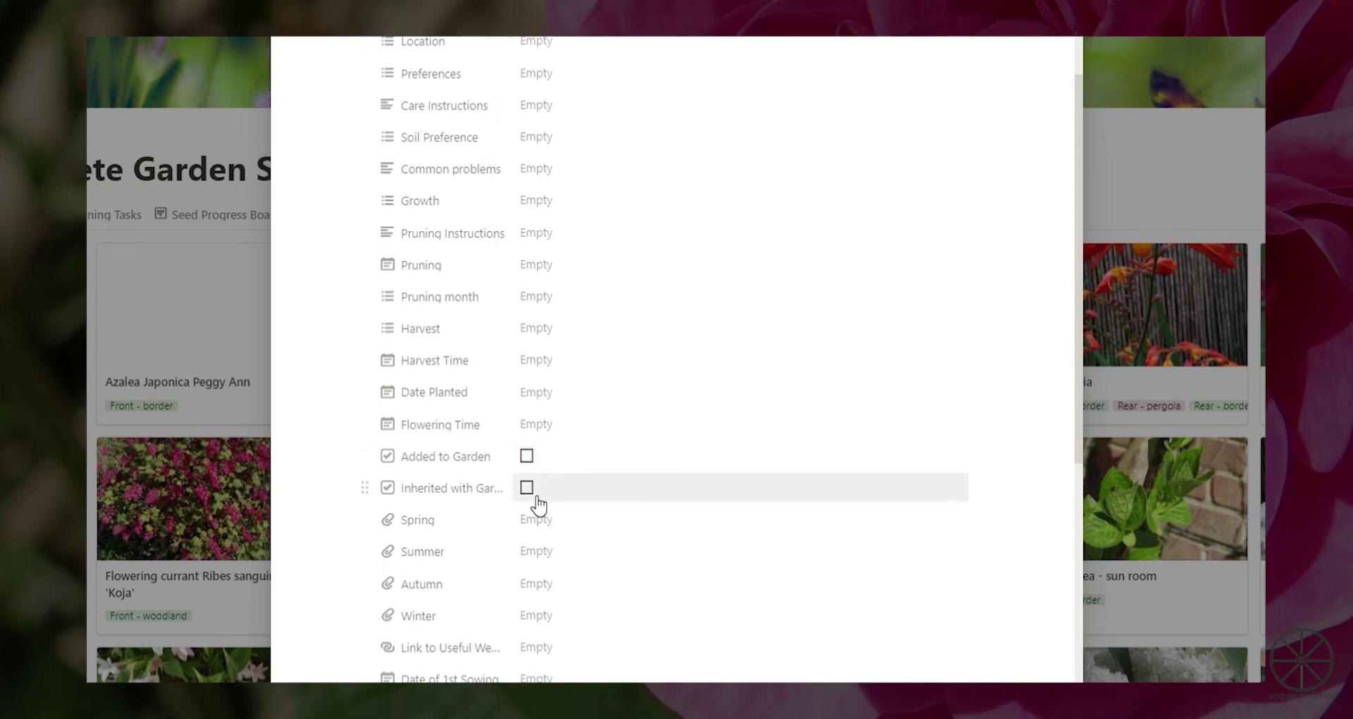
{"action": "left_click", "coordinate": [530, 489]}
{"action": "left_click", "coordinate": [534, 493]}
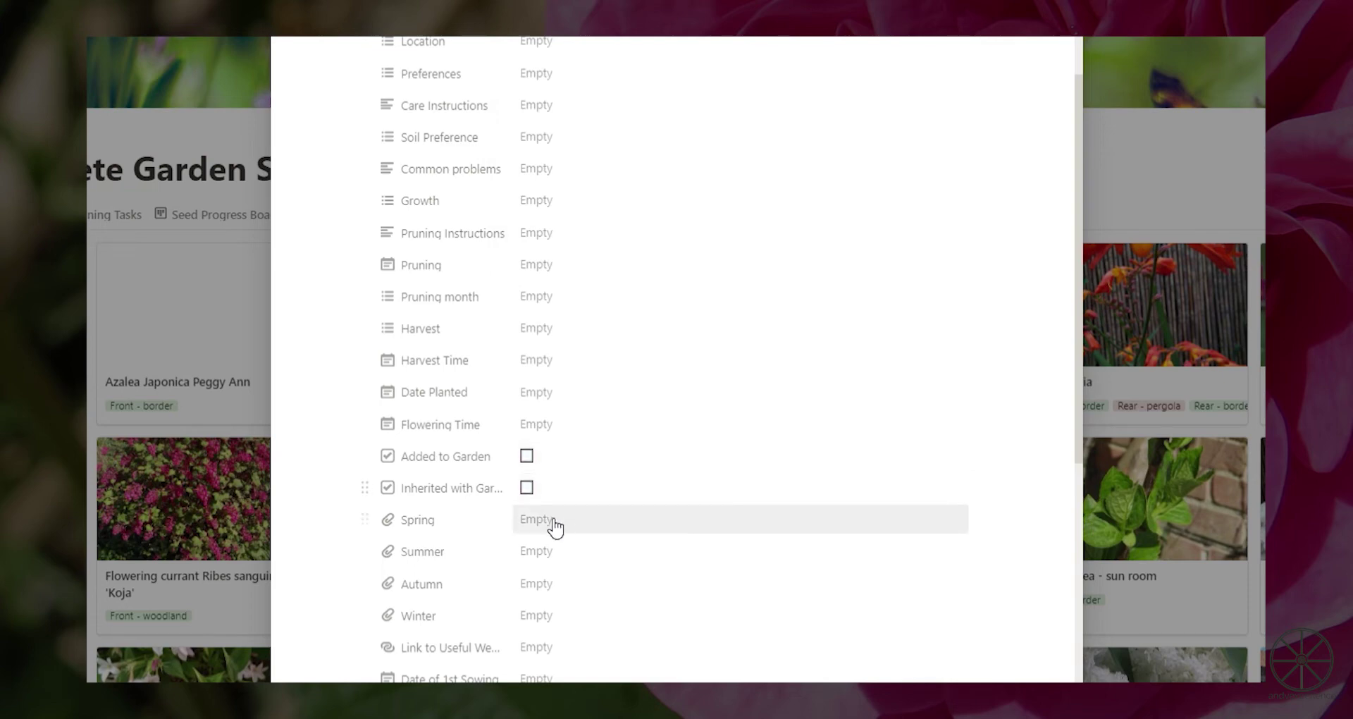
{"action": "left_click", "coordinate": [563, 526]}
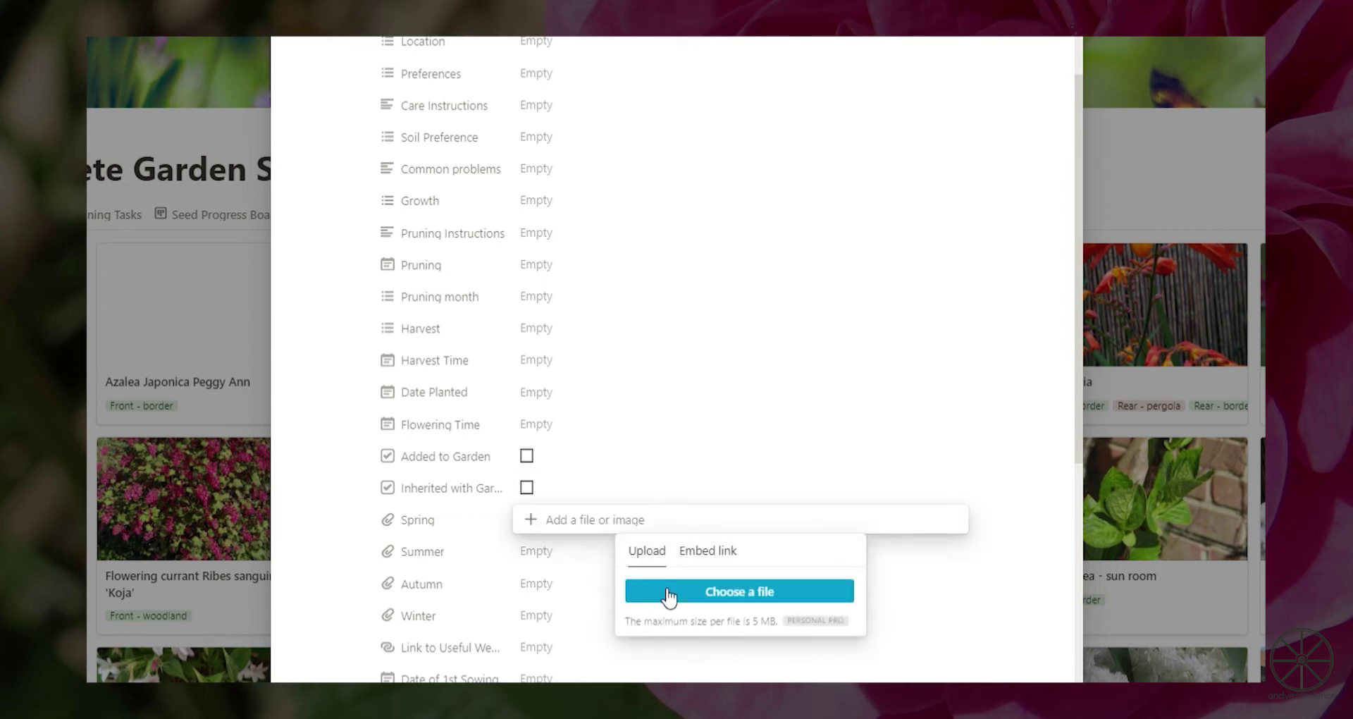
{"action": "left_click", "coordinate": [602, 520]}
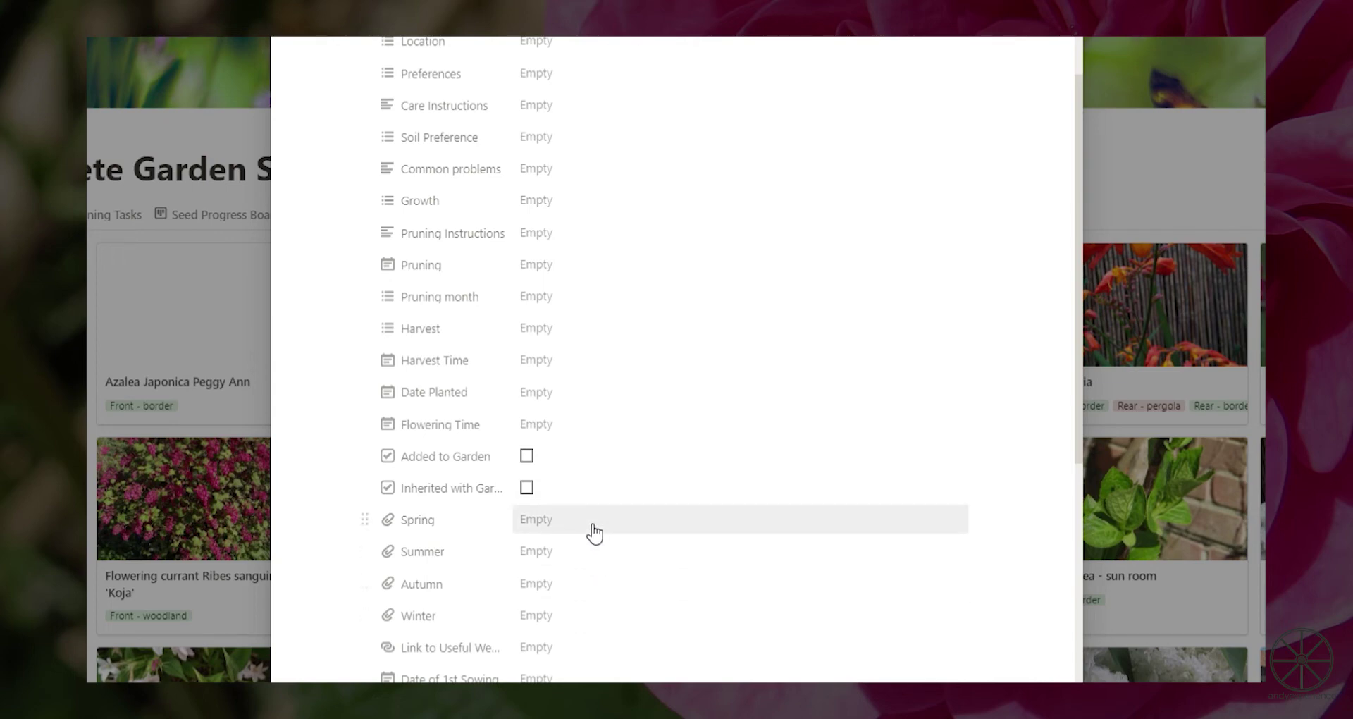
Inspect the website link field and the Date of 1st Sowing calendar, leaving both unfilled
{"action": "scroll", "coordinate": [568, 285], "scroll_direction": "down", "scroll_amount": 5}
{"action": "left_click", "coordinate": [567, 285]}
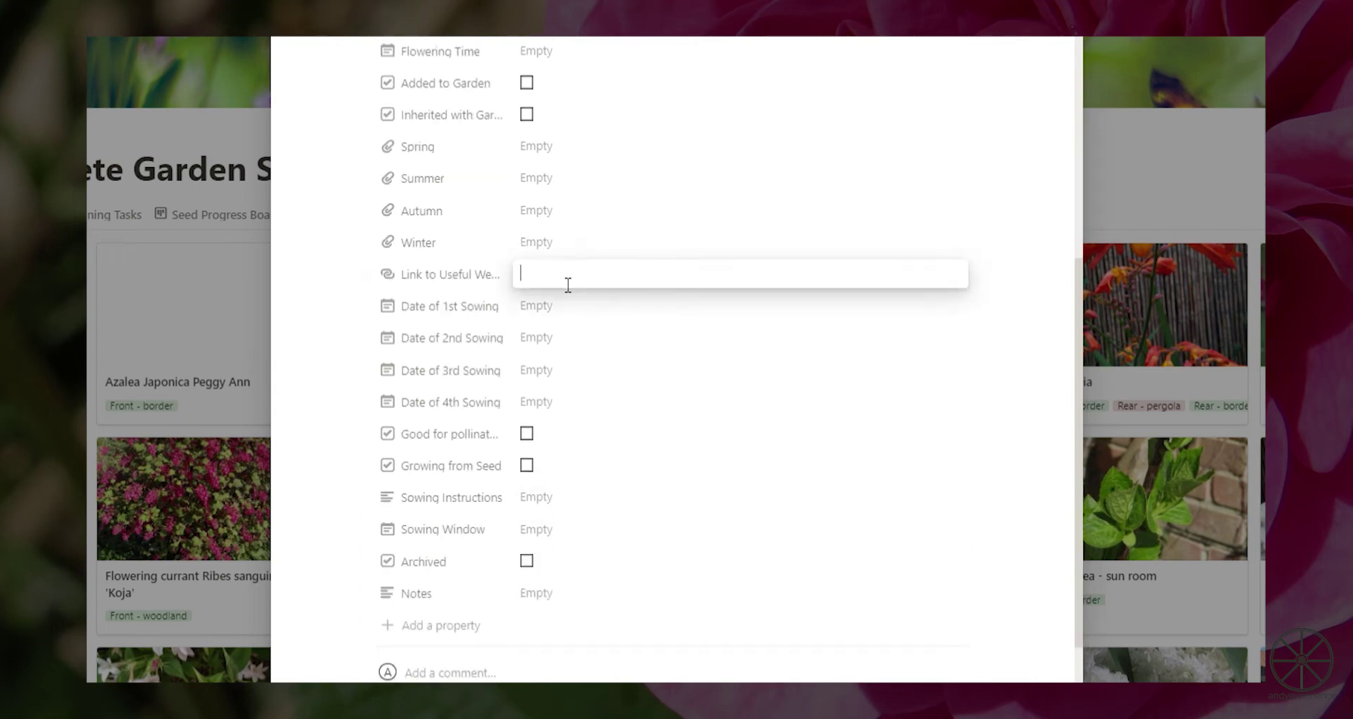
{"action": "left_click", "coordinate": [599, 306]}
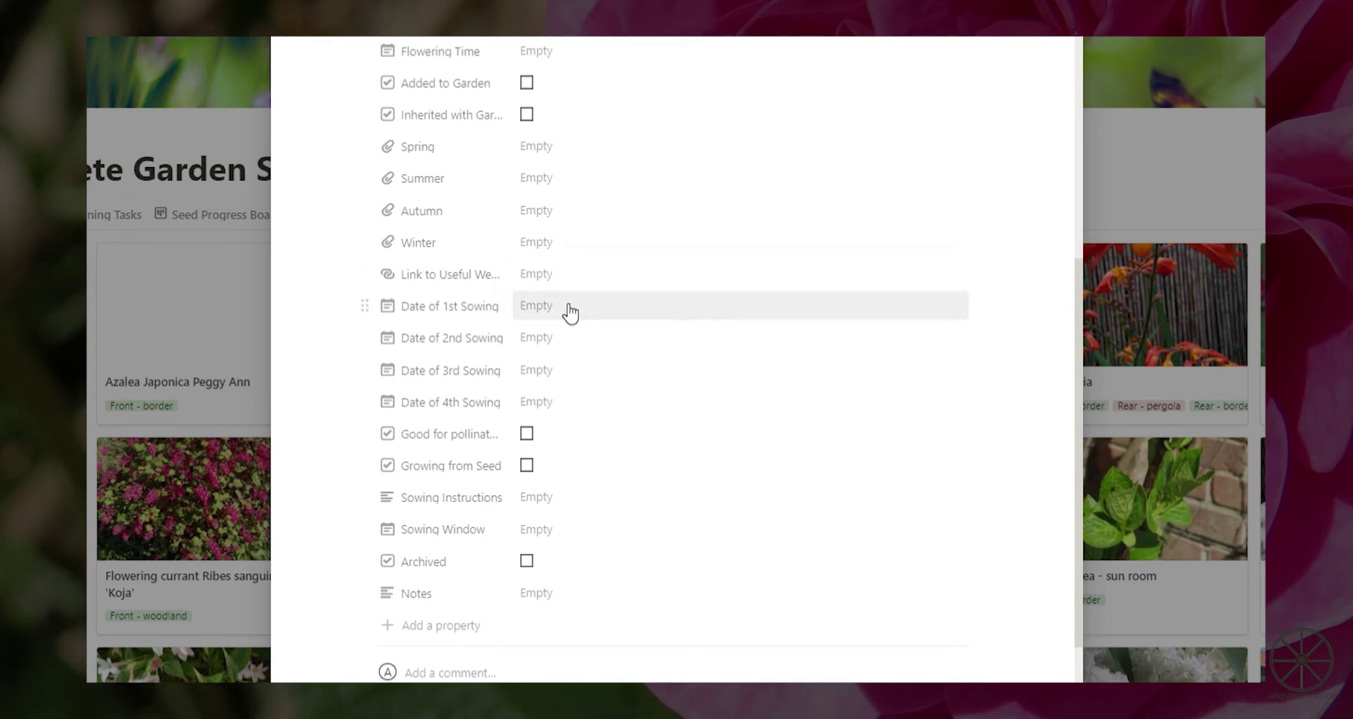
{"action": "left_click", "coordinate": [570, 310]}
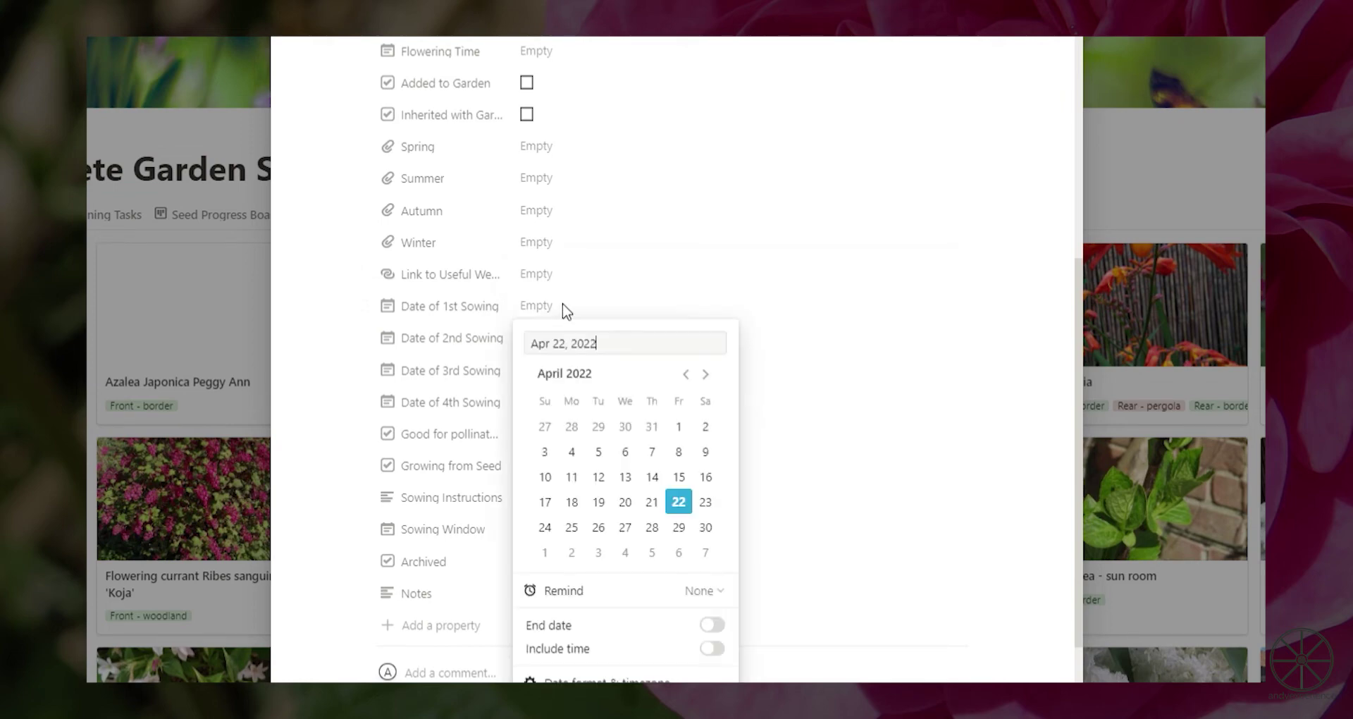
{"action": "left_click", "coordinate": [612, 304]}
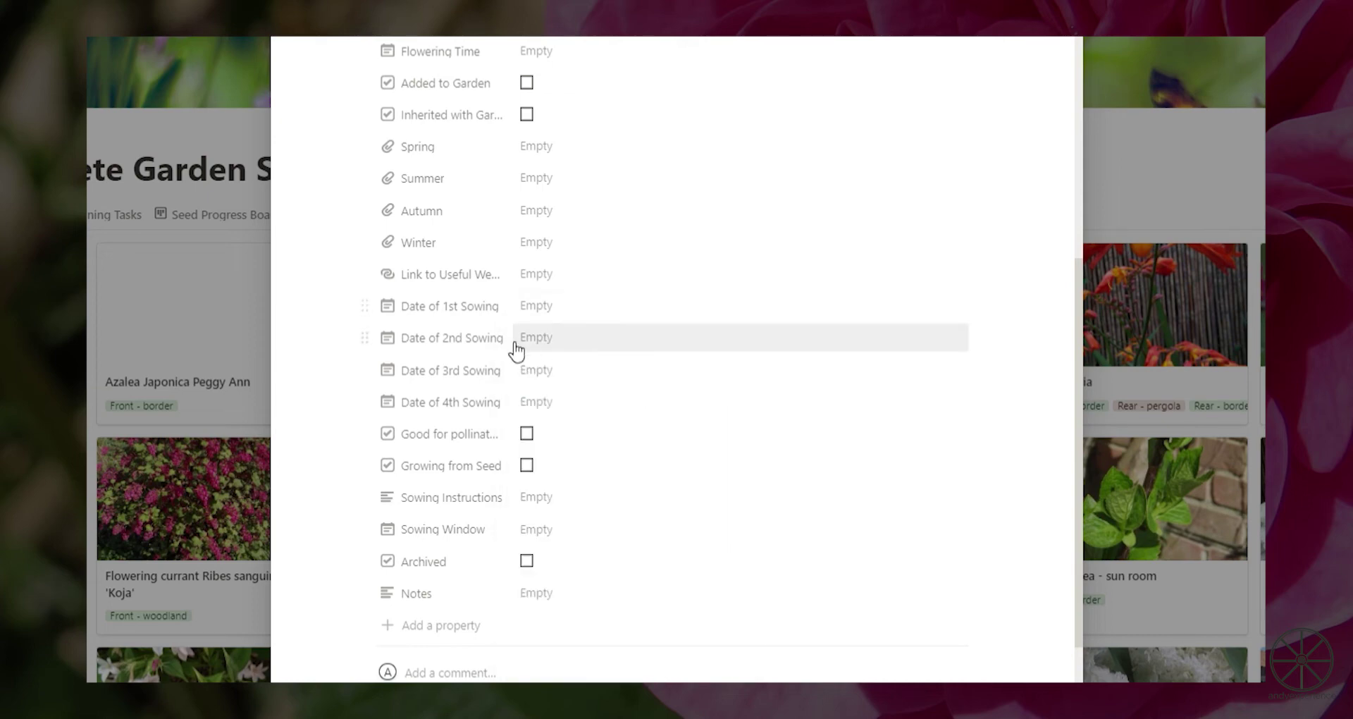
Try ticking and unticking the pollinator, Growing from Seed and Archived checkboxes of the new entry
{"action": "left_click", "coordinate": [526, 434]}
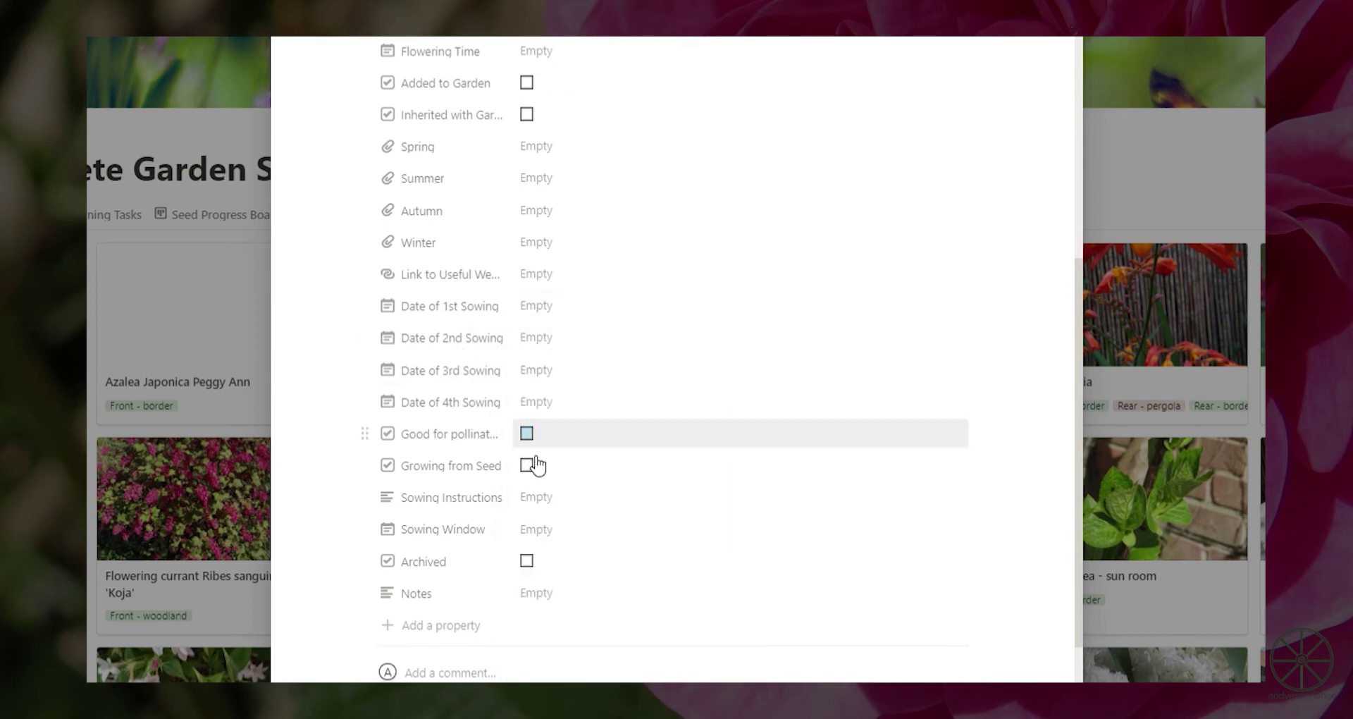
{"action": "left_click", "coordinate": [527, 465]}
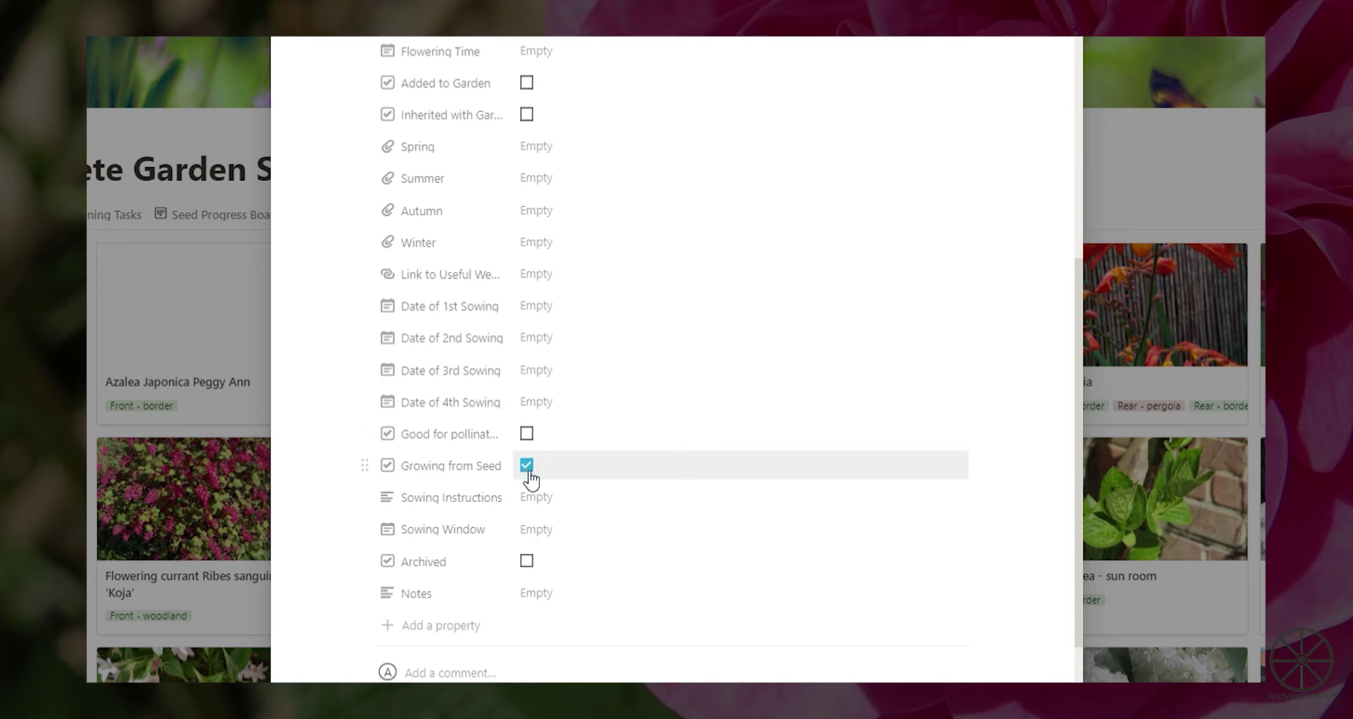
{"action": "left_click", "coordinate": [528, 470]}
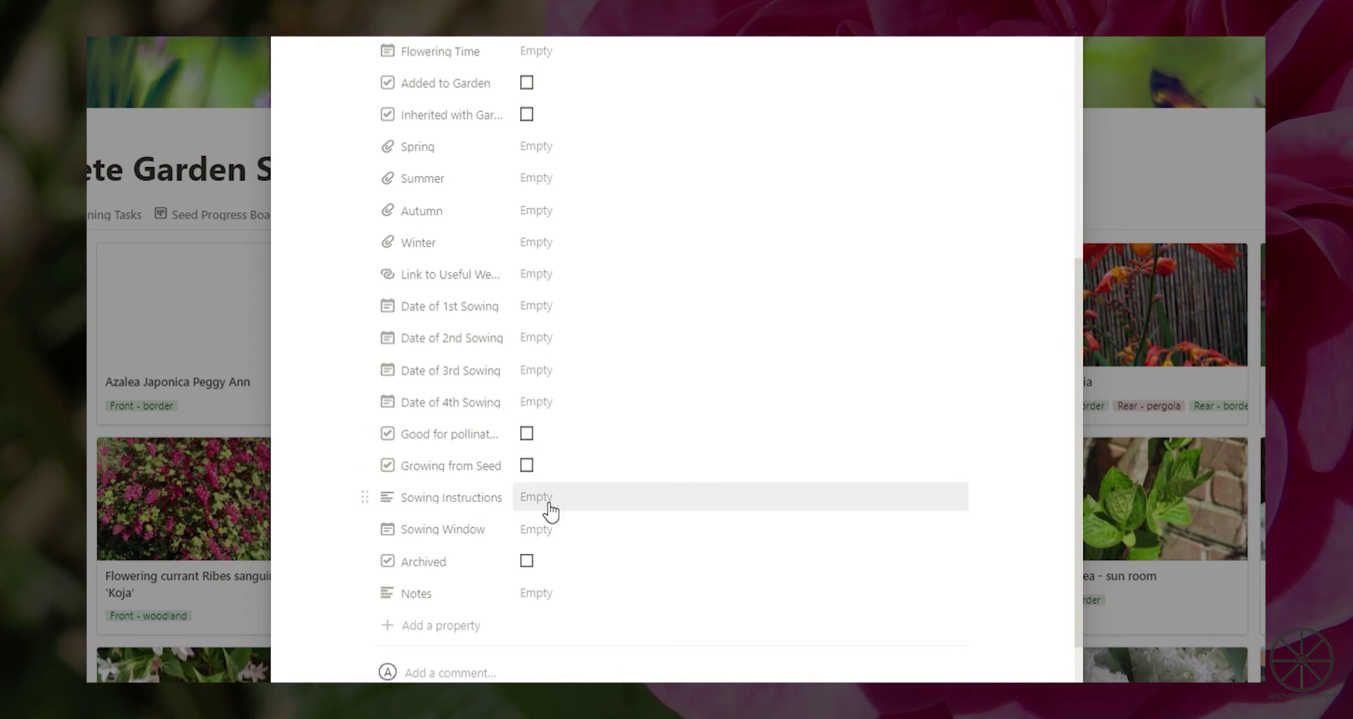
{"action": "left_click", "coordinate": [533, 564]}
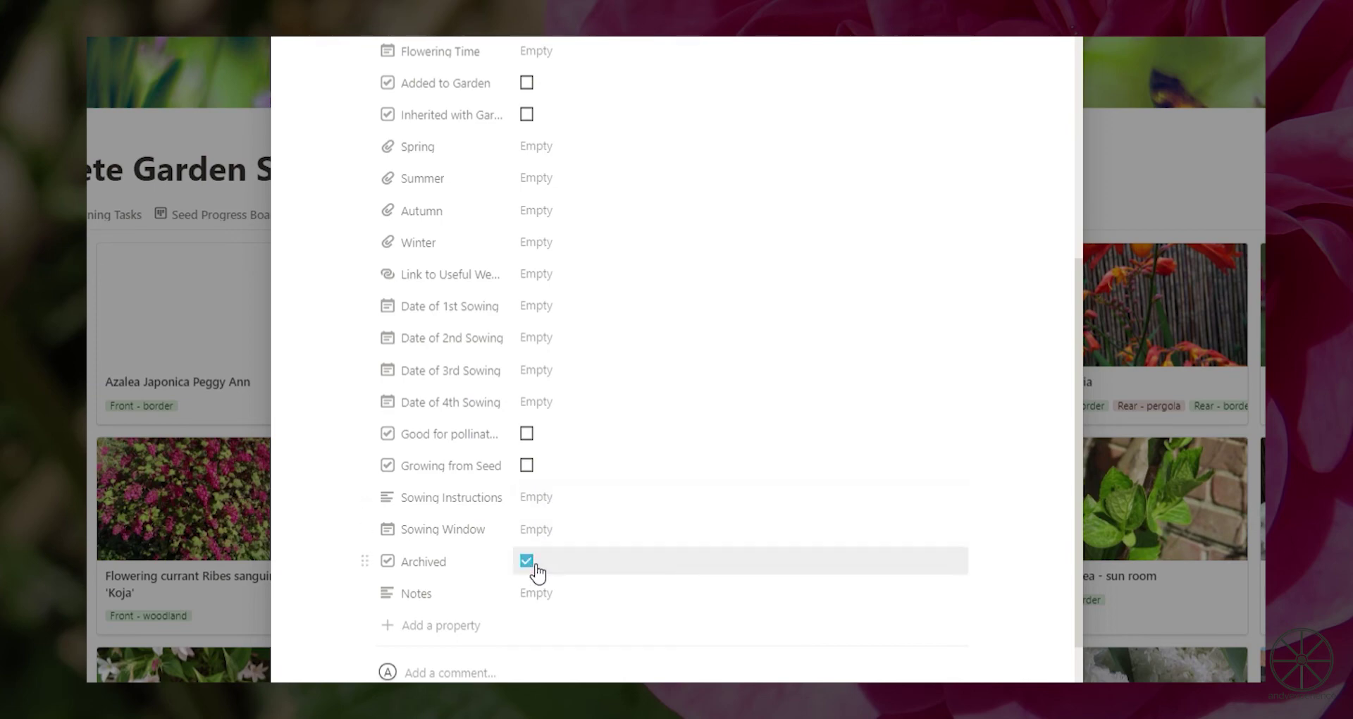
{"action": "left_click", "coordinate": [536, 571]}
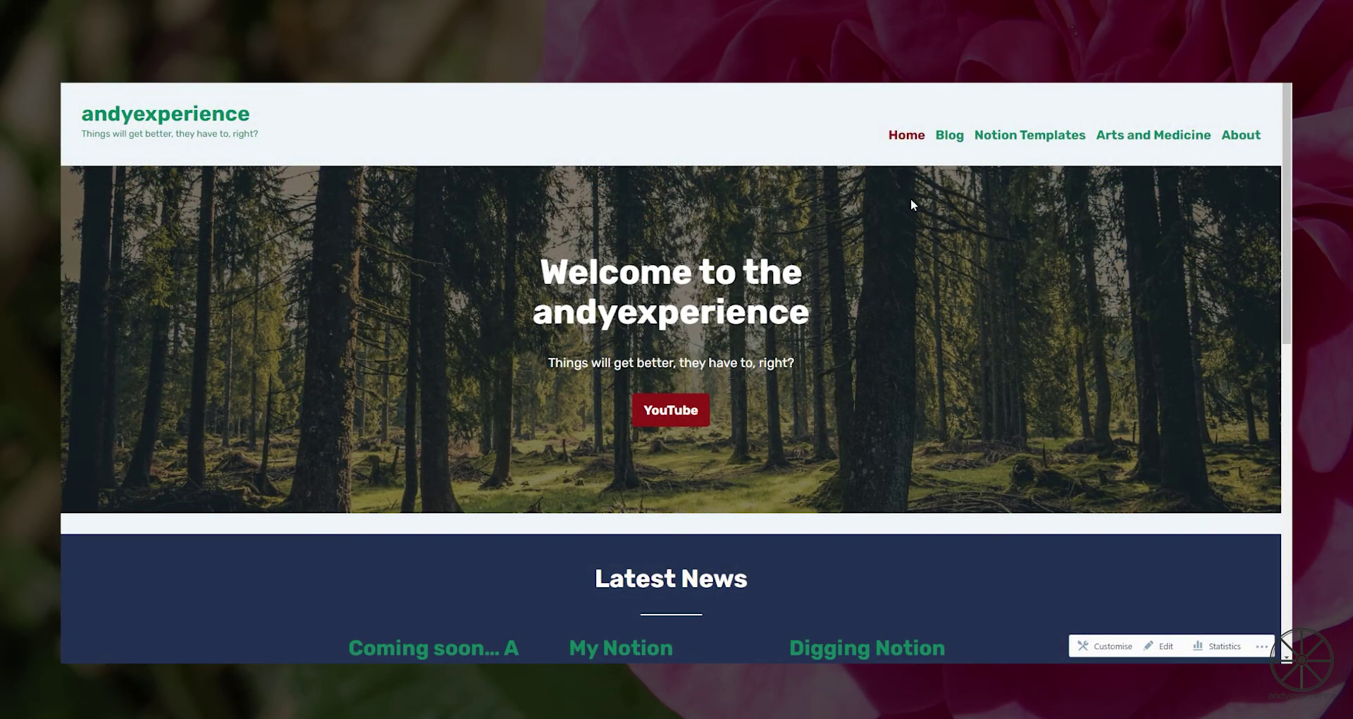
Open the Notion Templates page of the andyexperience website and read down through the offered templates
{"action": "left_click", "coordinate": [1015, 142]}
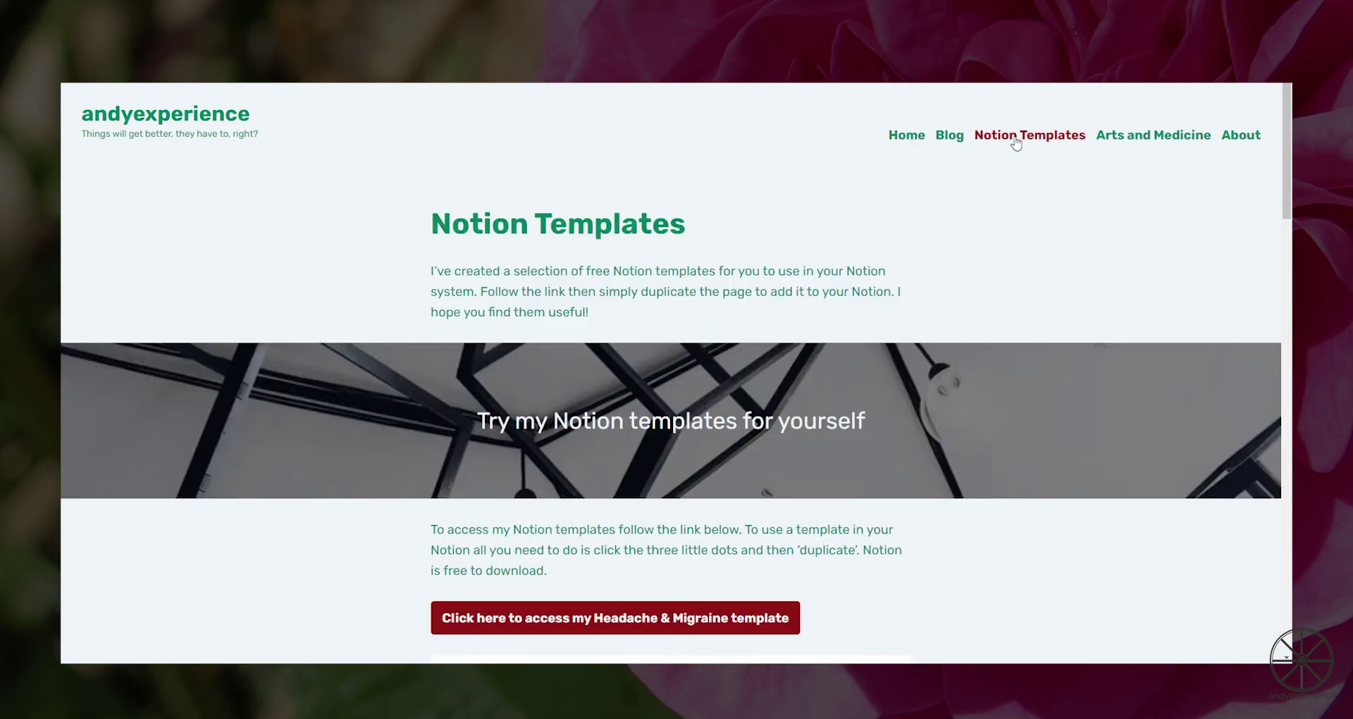
{"action": "scroll", "coordinate": [989, 347], "scroll_direction": "down", "scroll_amount": 15}
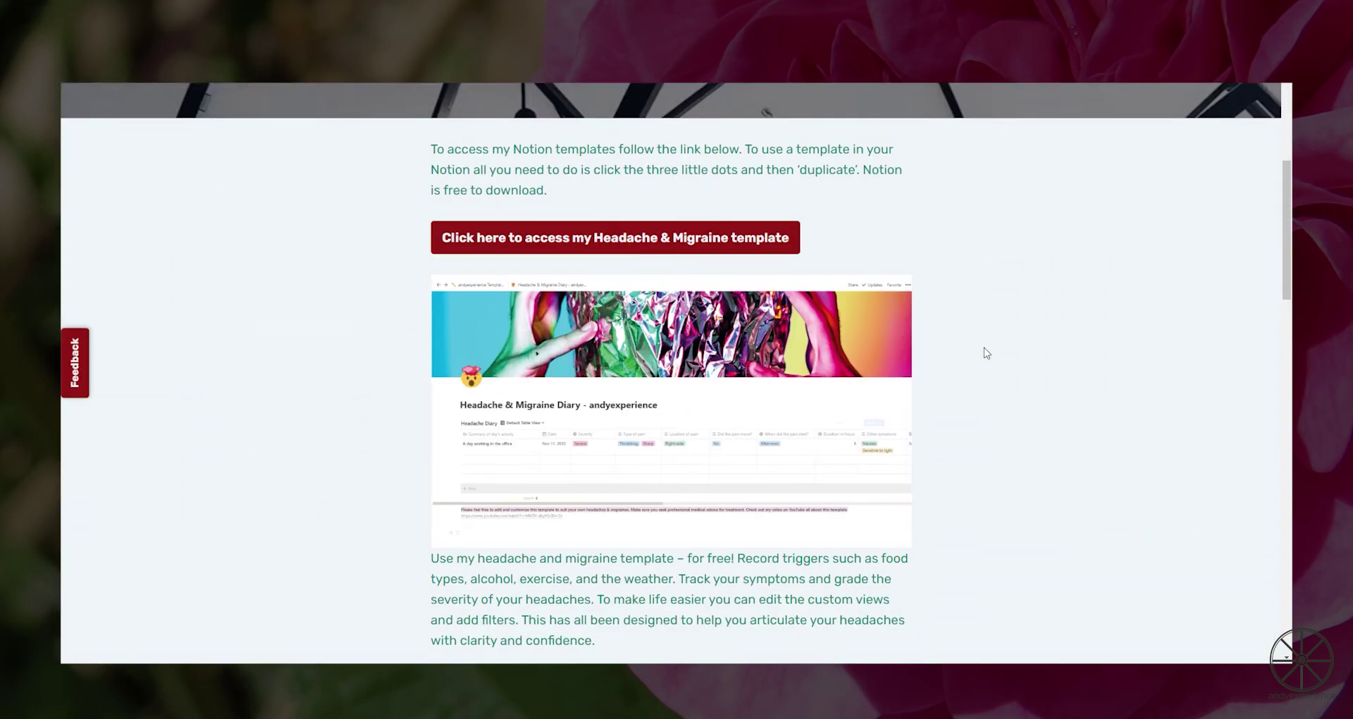
{"action": "scroll", "coordinate": [986, 352], "scroll_direction": "down", "scroll_amount": 4}
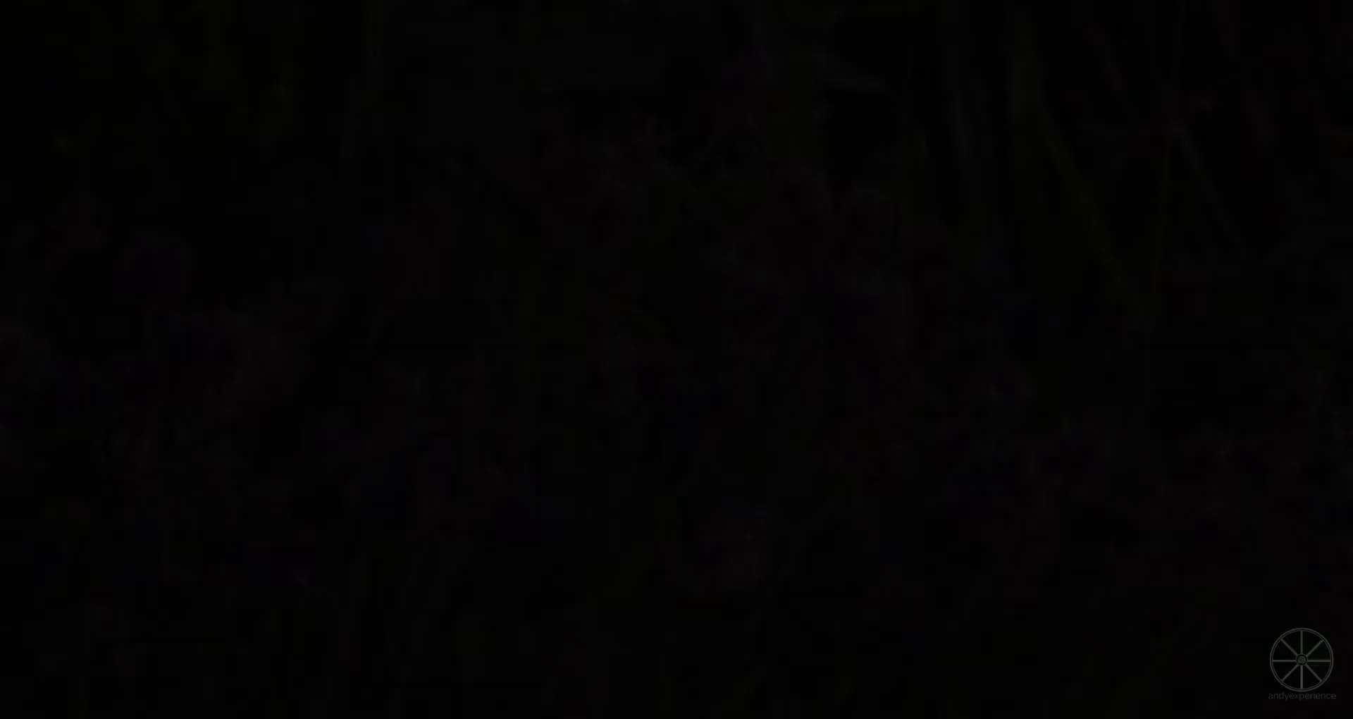